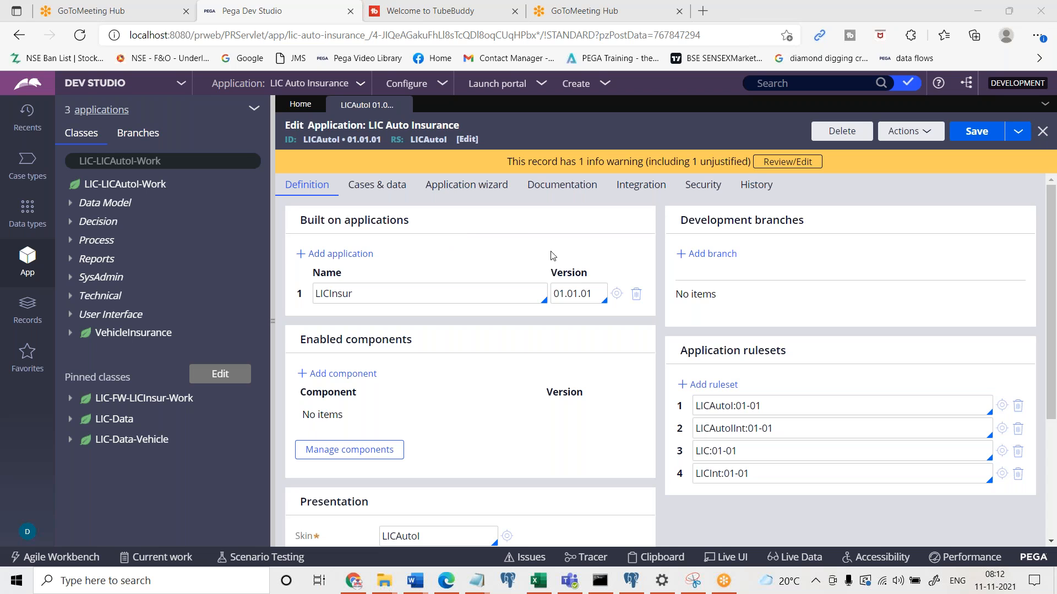
- Open the chain of built-on applications from LICInsur through UIKit to PegaRULES and review the application rulesets of PegaRULES
left_click(538, 287)
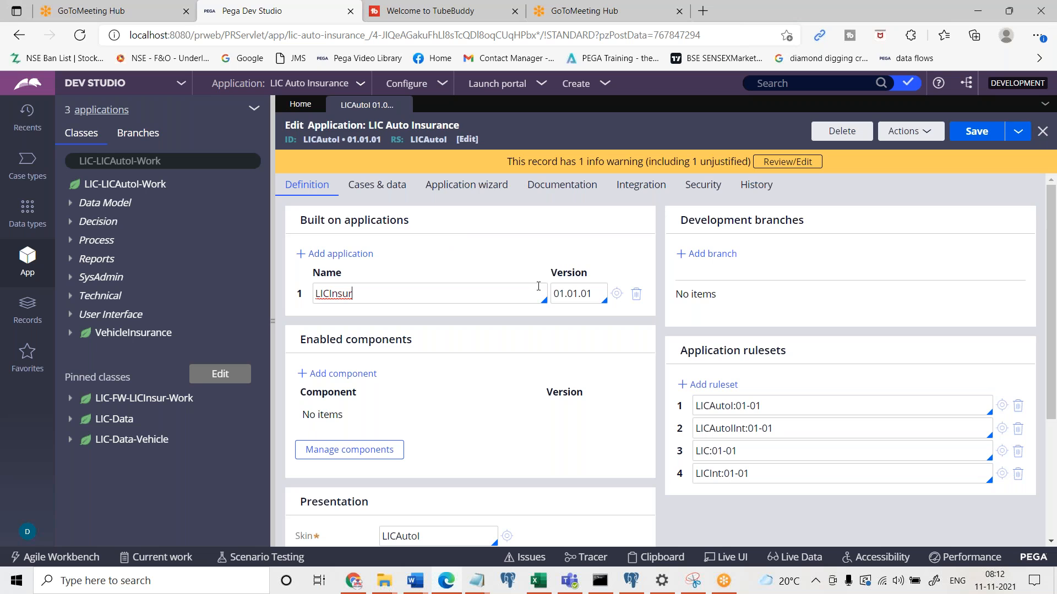
left_click(616, 293)
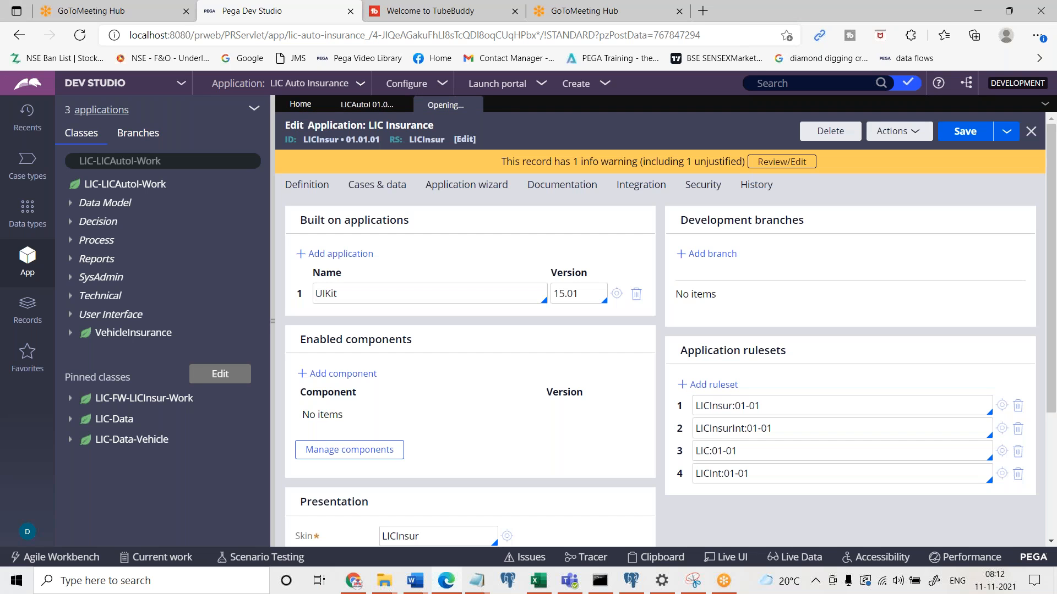
left_click(616, 294)
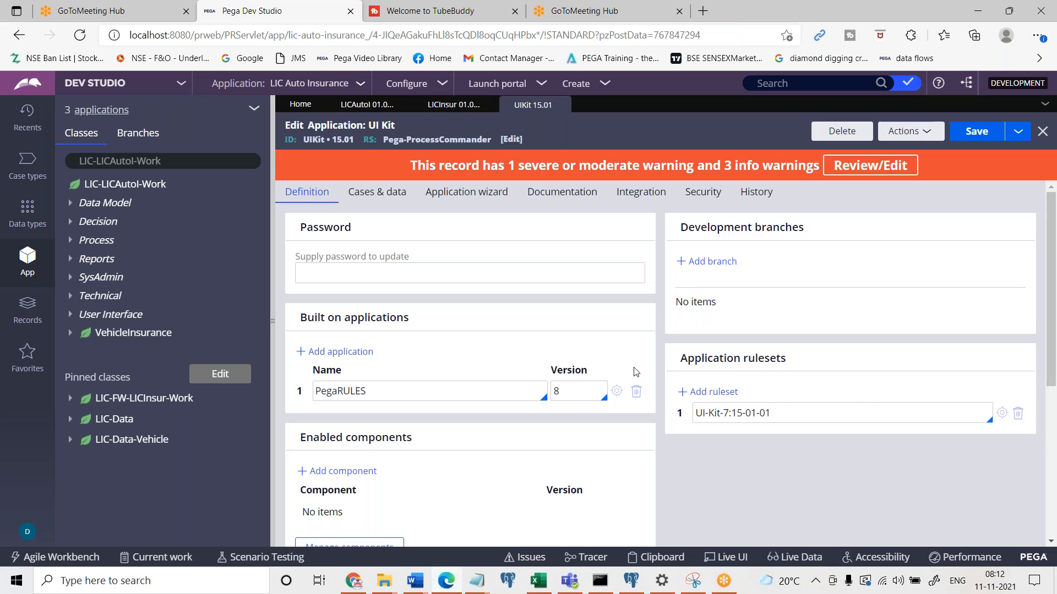
left_click(617, 391)
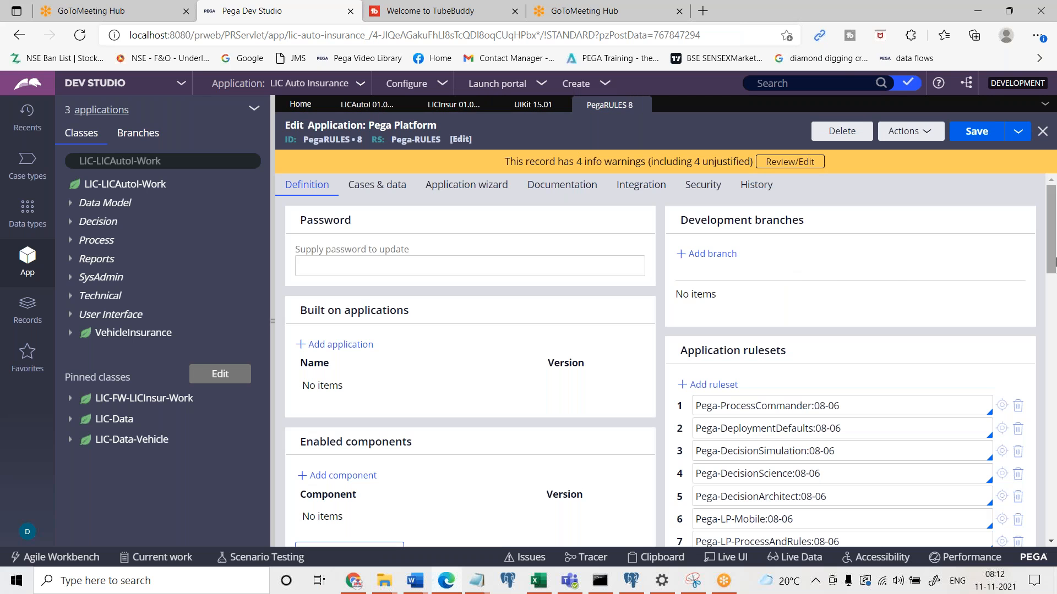
left_click_drag(1055, 273, 1042, 189)
- Return to the LIC Auto Insurance application rule and examine the order of its application rulesets
left_click(372, 108)
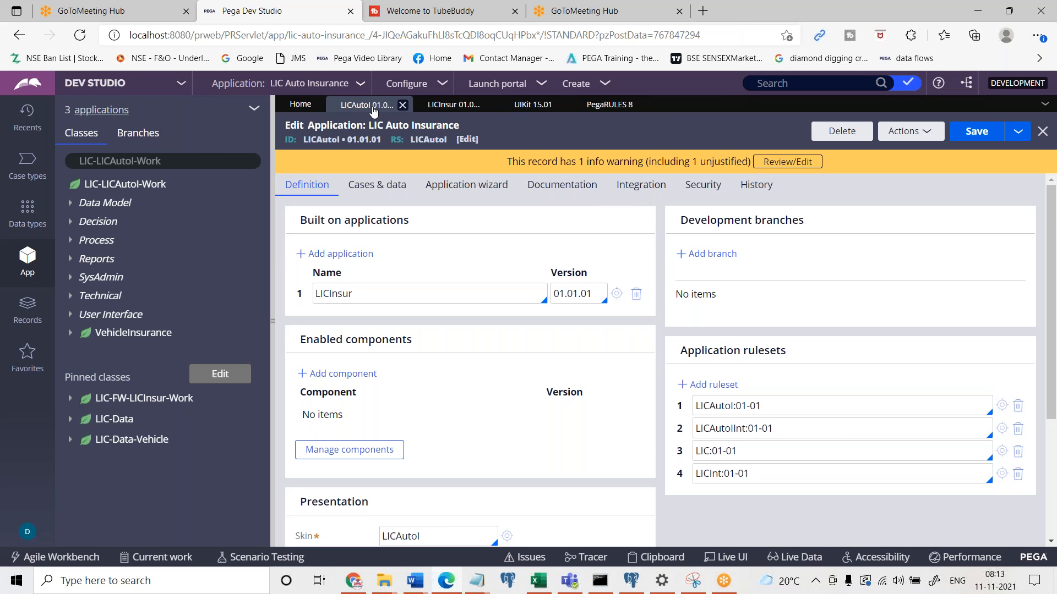
left_click(771, 405)
key("ctrl+a")
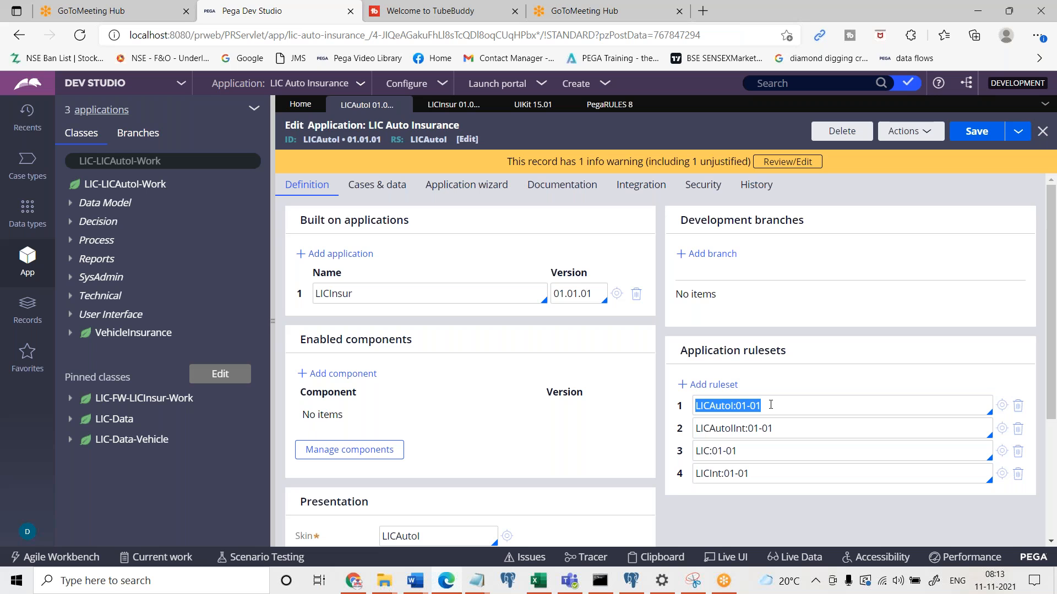
left_click(788, 428)
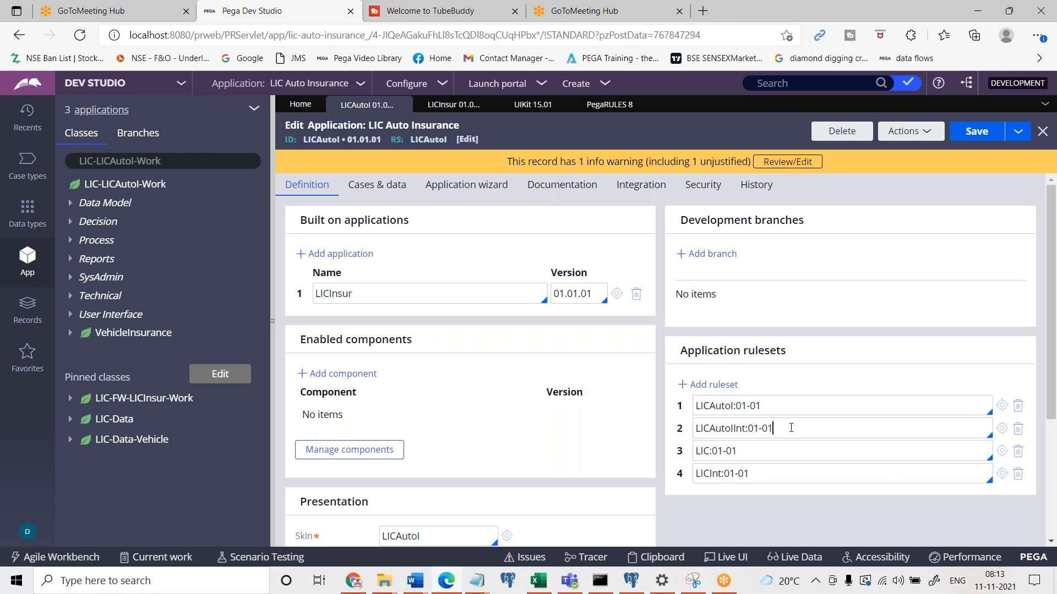
left_click(777, 407)
double_click(777, 408)
left_click(767, 474)
- Compare the application rulesets of the built-on LICInsur application with each ruleset listed in LIC Auto Insurance
left_click(617, 295)
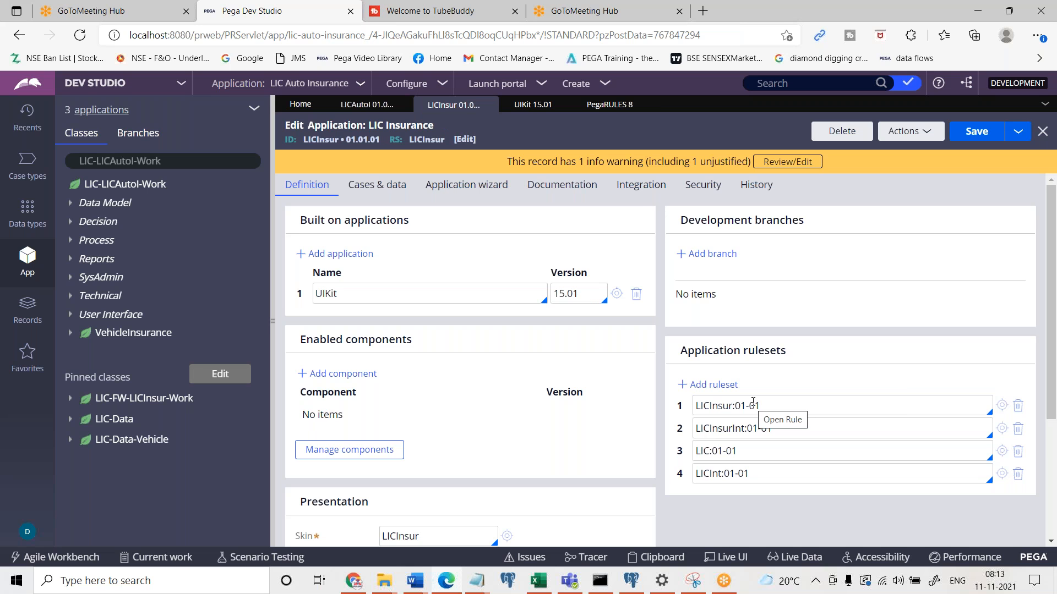
left_click(397, 105)
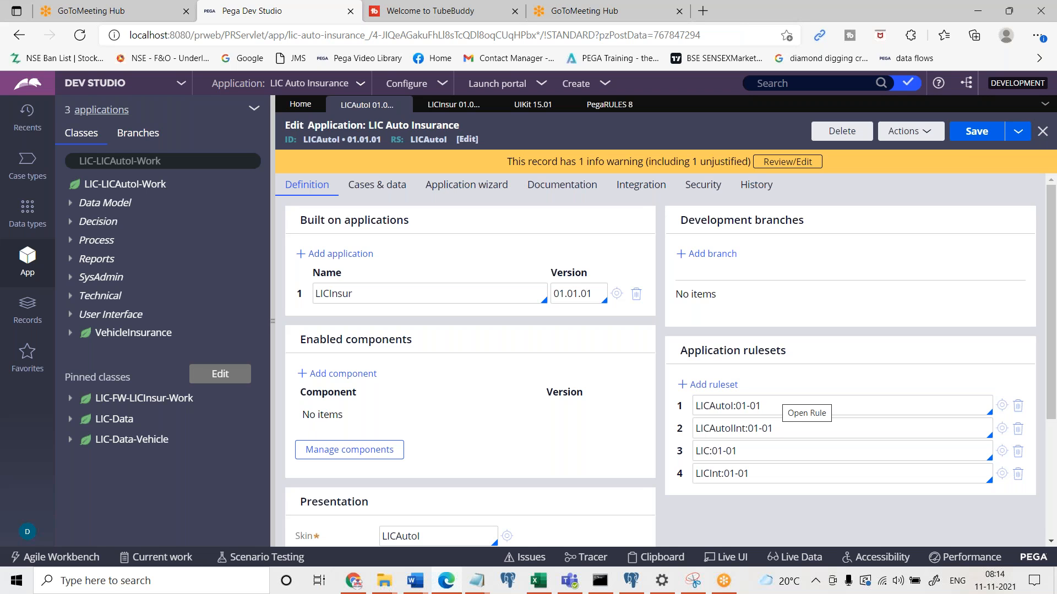
triple_click(772, 408)
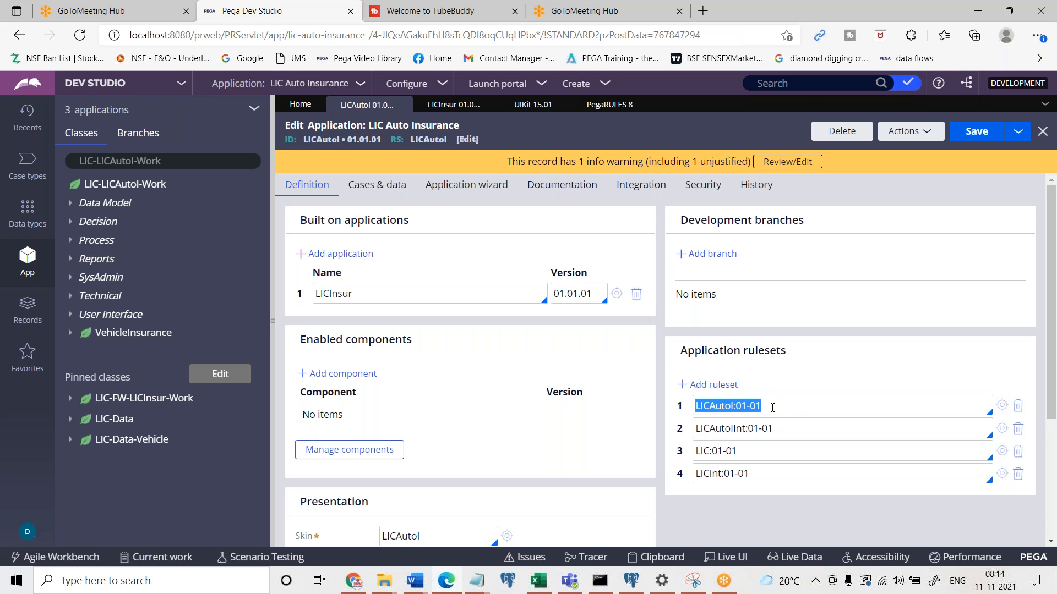
triple_click(786, 429)
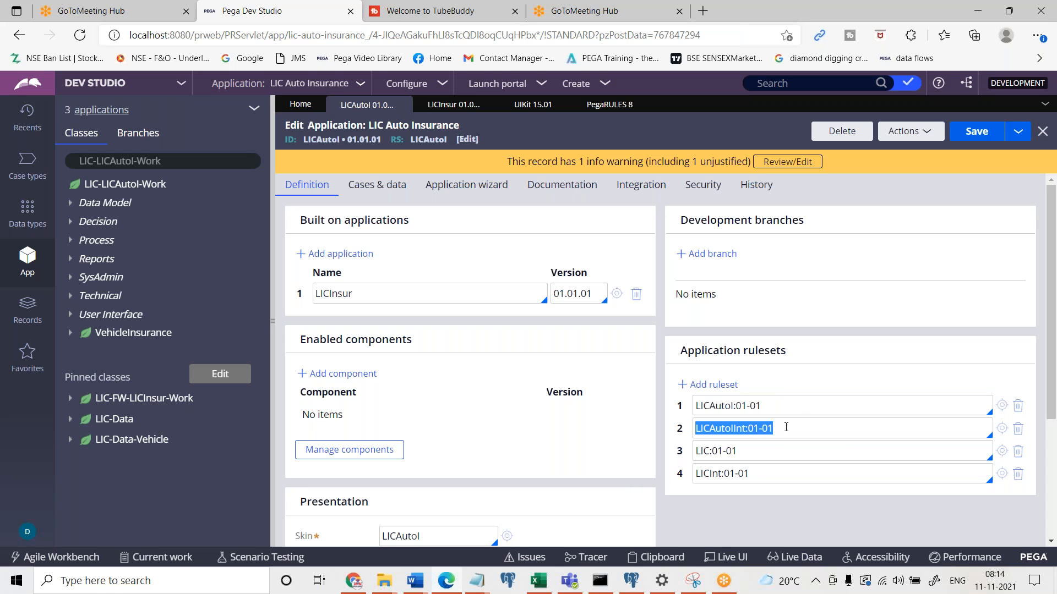
triple_click(775, 450)
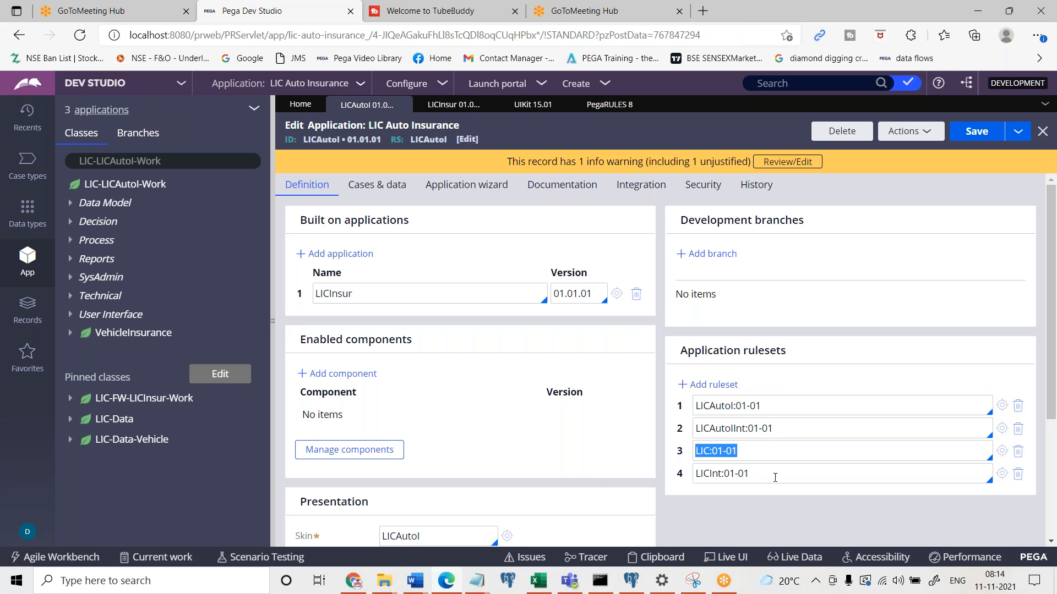
left_click(775, 474)
- Open the current operator's profile in a maximized window and examine its full Rulesets list
left_click(28, 531)
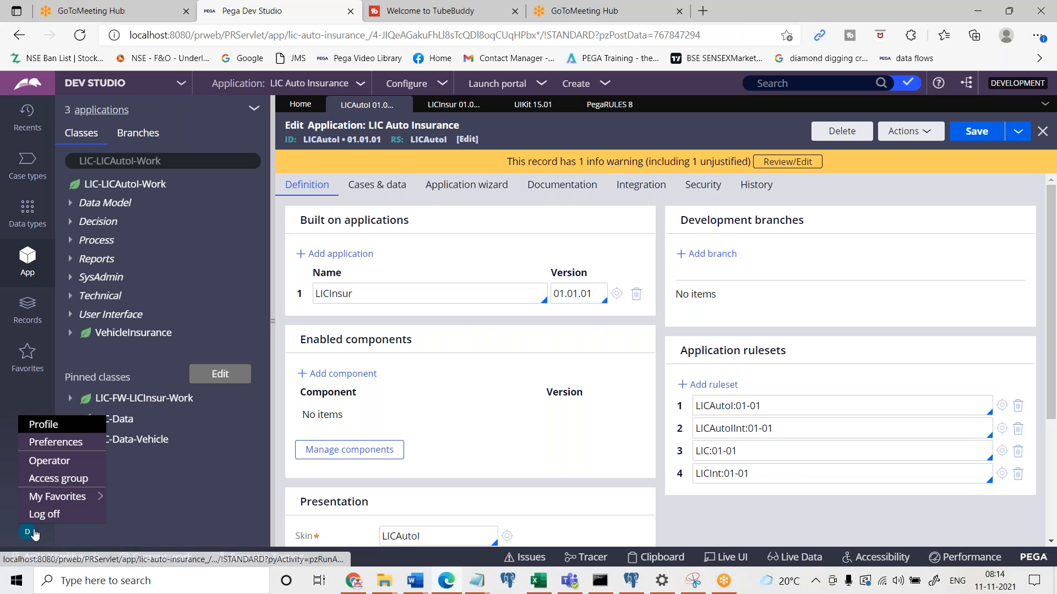
left_click(47, 429)
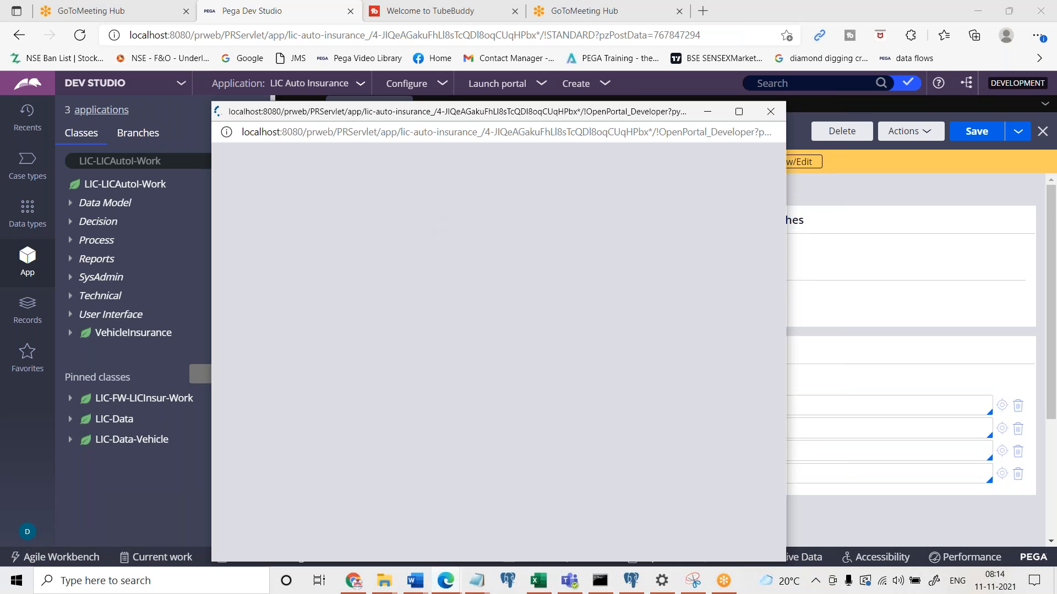
left_click(736, 110)
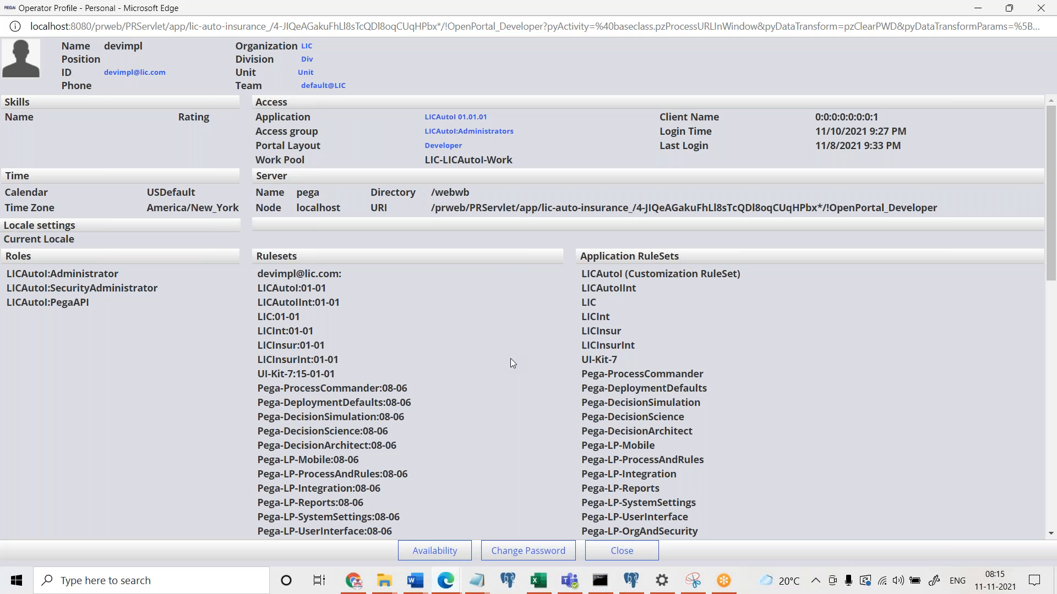
left_click_drag(259, 288, 425, 535)
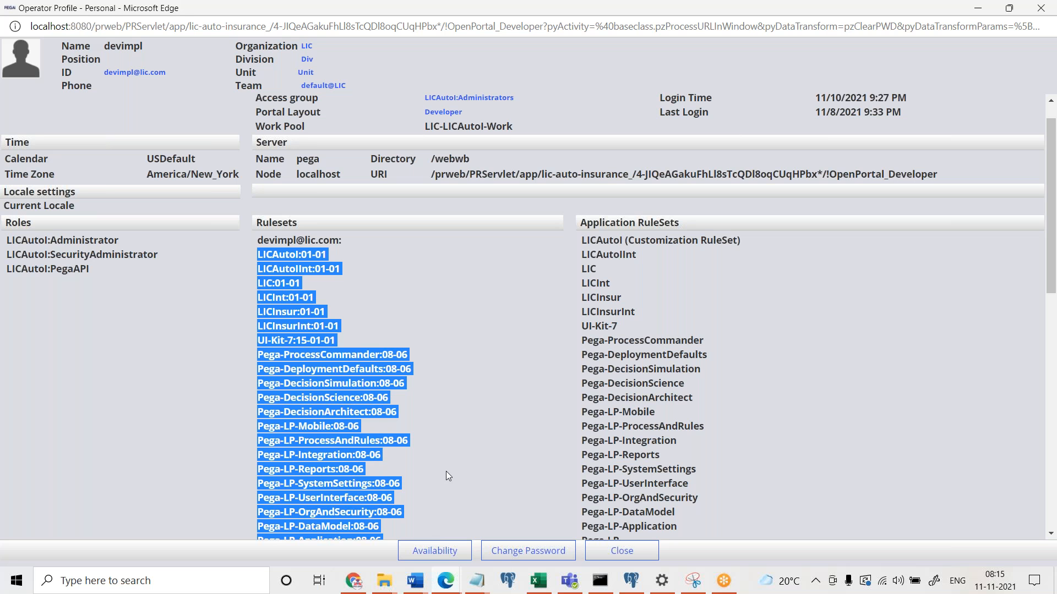
- Switch back to Dev Studio and review the application rulesets of the LICInsur application that LIC Auto Insurance is built on
left_click(456, 579)
left_click(371, 518)
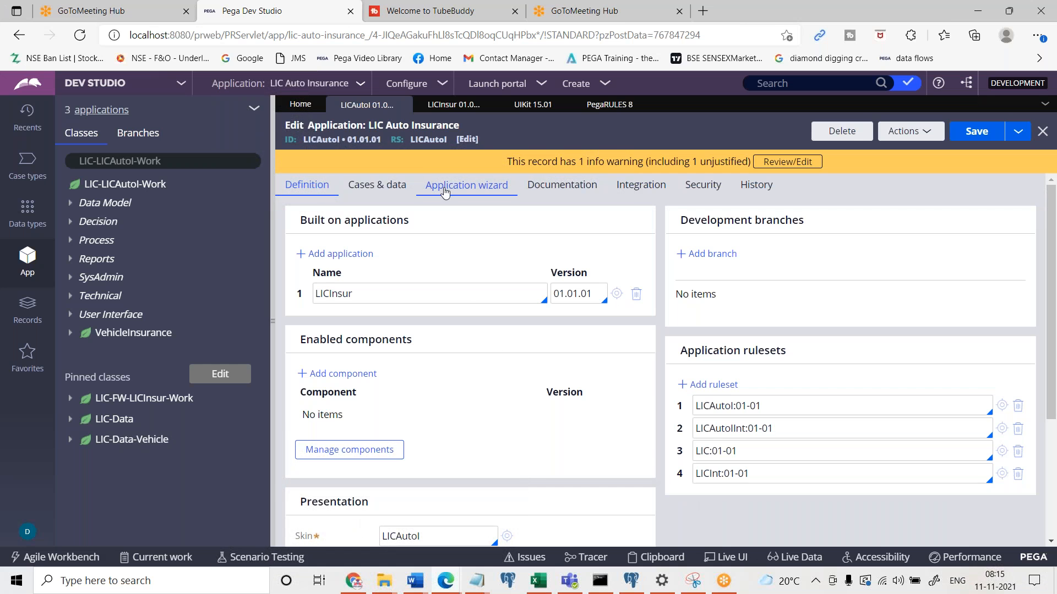
left_click(617, 294)
left_click(757, 456)
key("Tab")
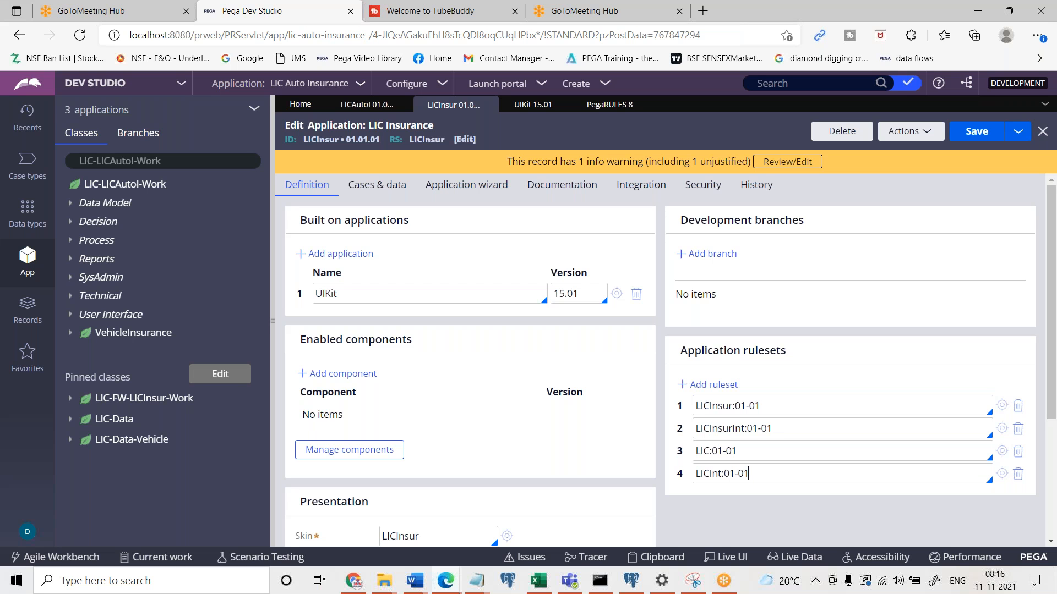
- Return to the operator profile, examine the personal ruleset heading the Rulesets list, and close the profile window
left_click(452, 581)
left_click(566, 537)
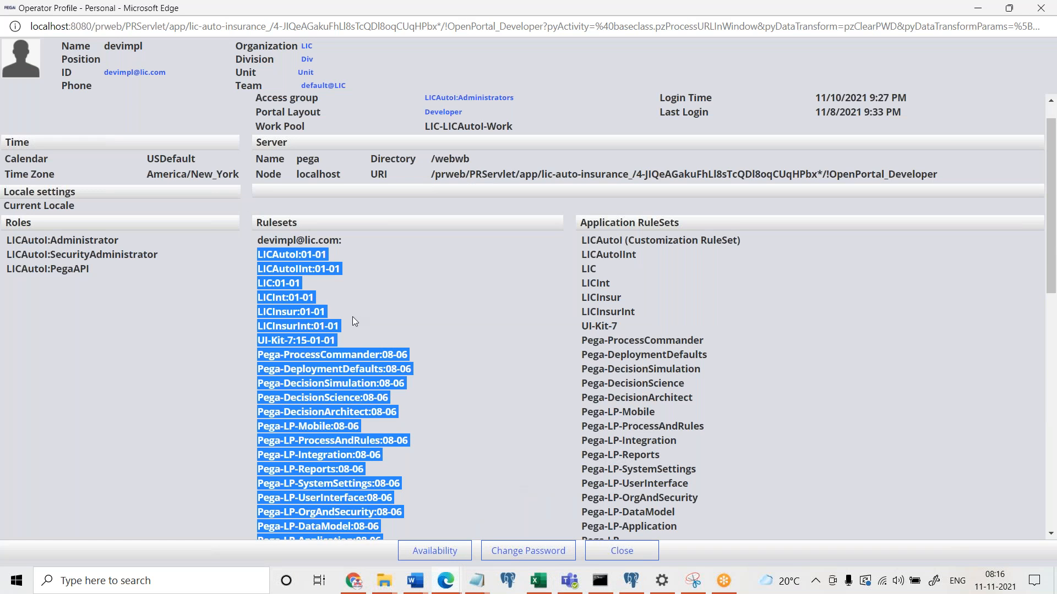
left_click_drag(258, 240, 354, 245)
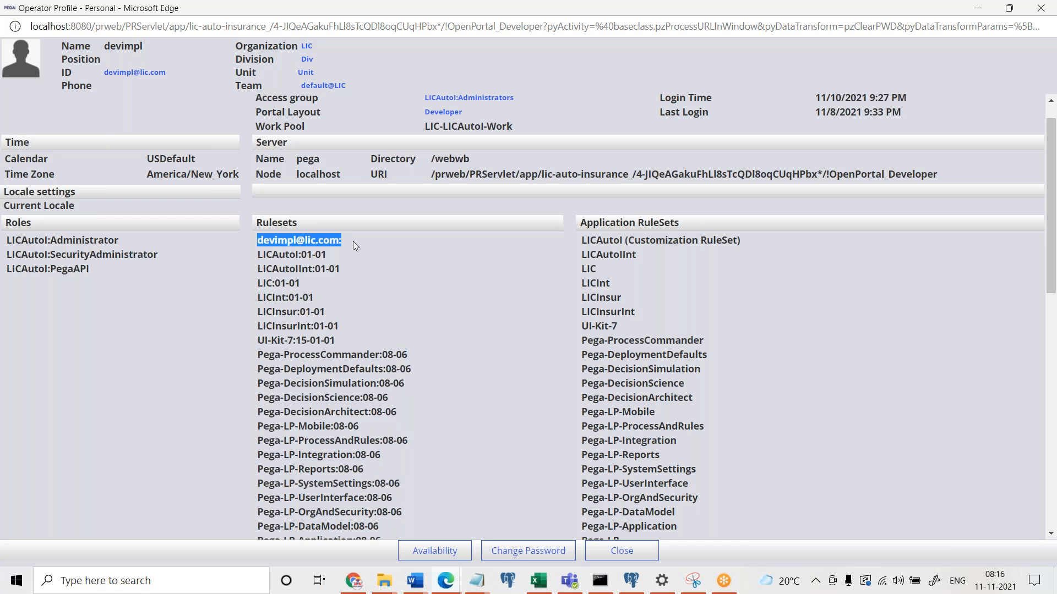
left_click_drag(733, 8, 599, 306)
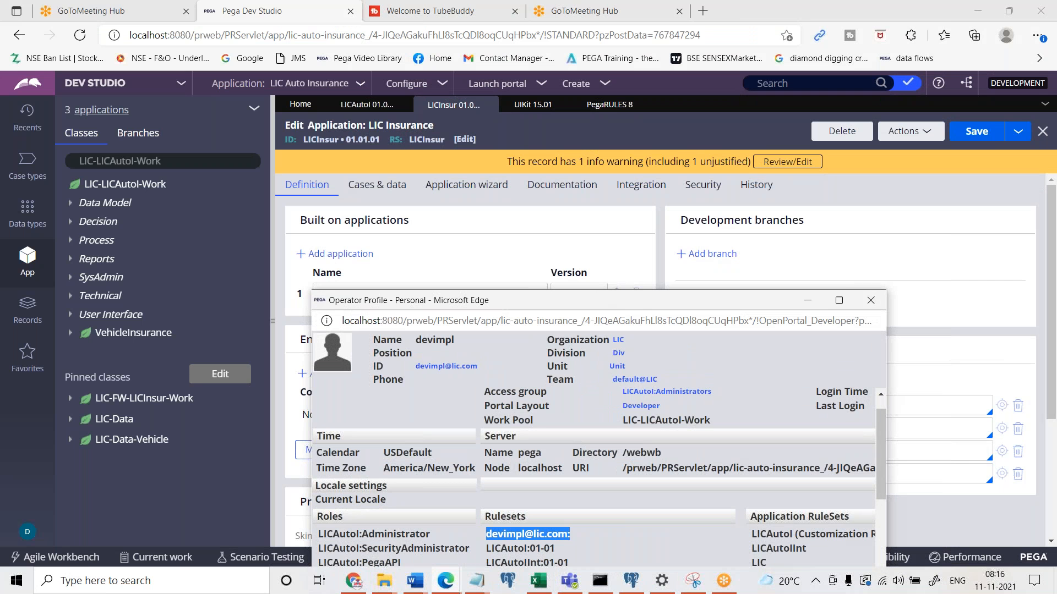
left_click_drag(688, 304, 617, 147)
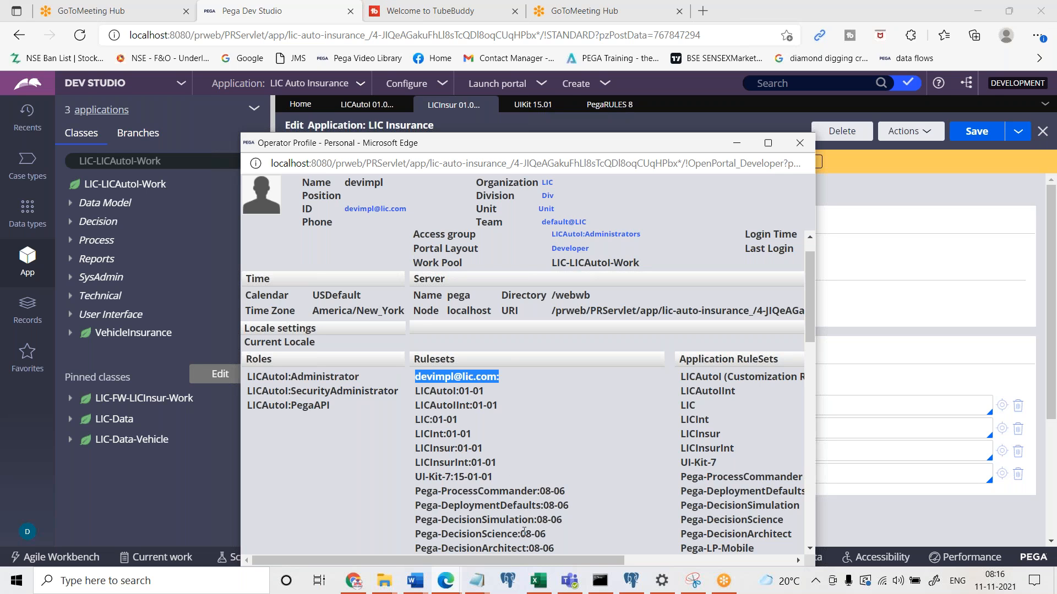
triple_click(510, 379)
left_click(800, 143)
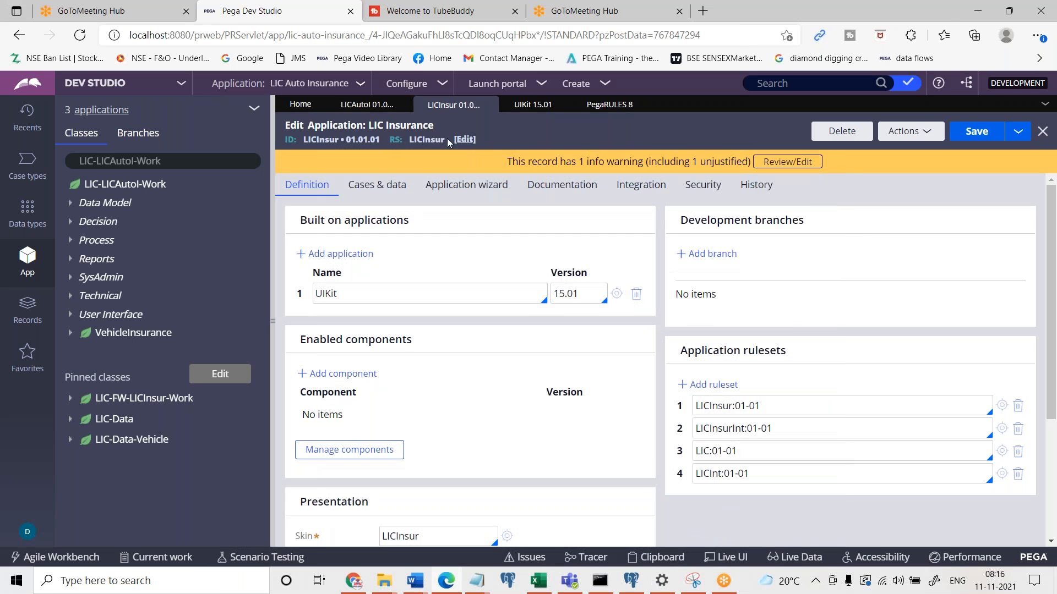
- Open the AddressSec section from the User Interface rules of the LIC-LICAutoI-Work class
left_click(370, 111)
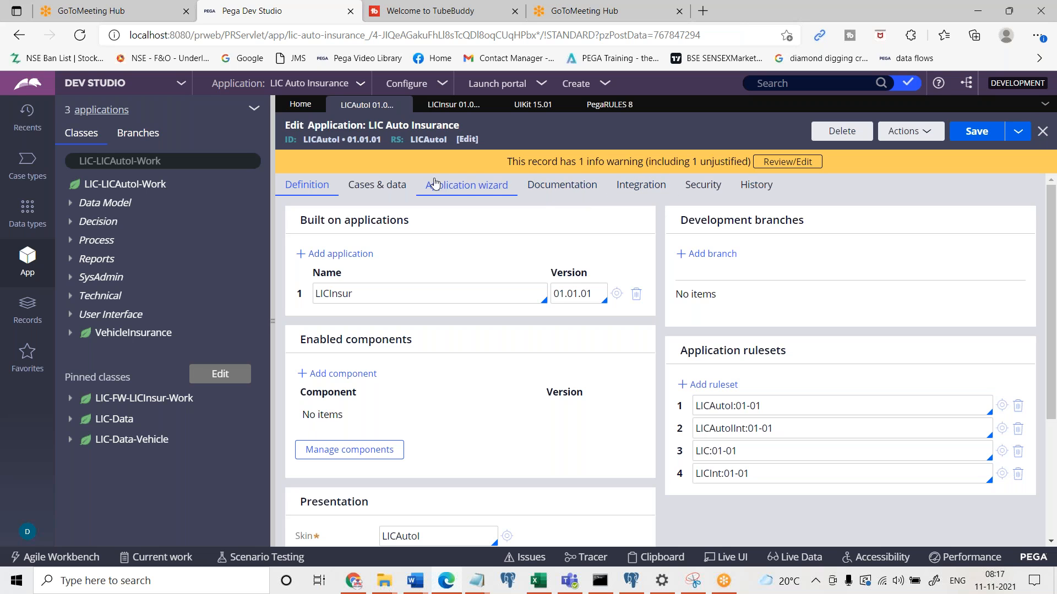
left_click(71, 334)
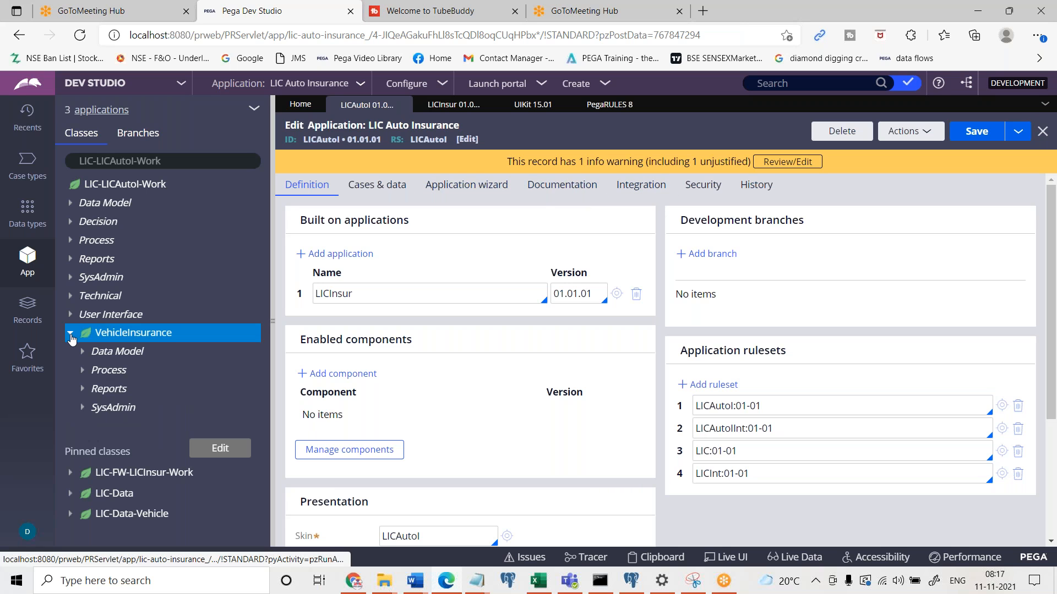
left_click(82, 370)
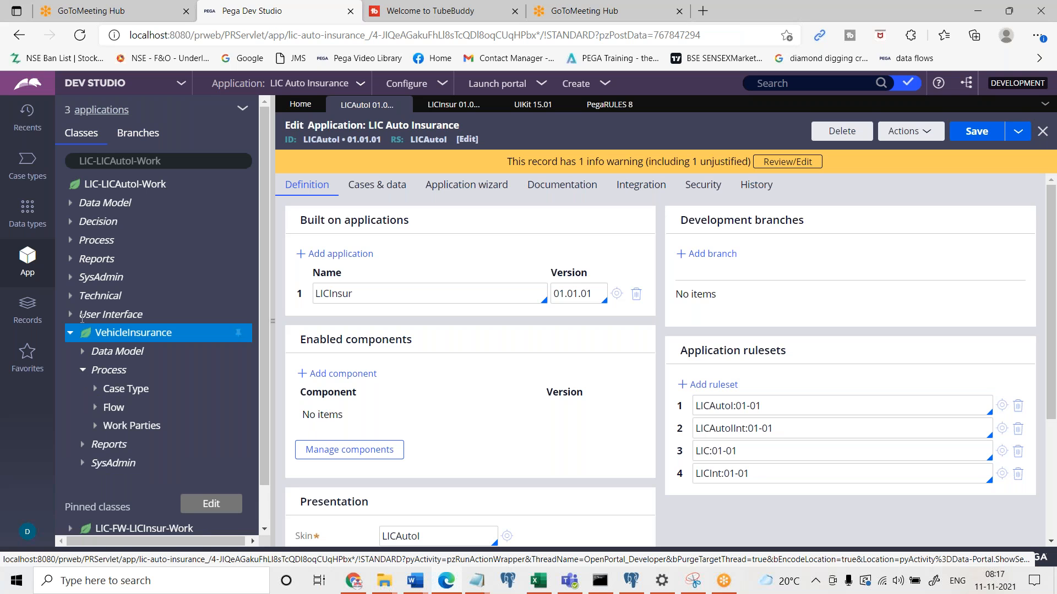
left_click(72, 315)
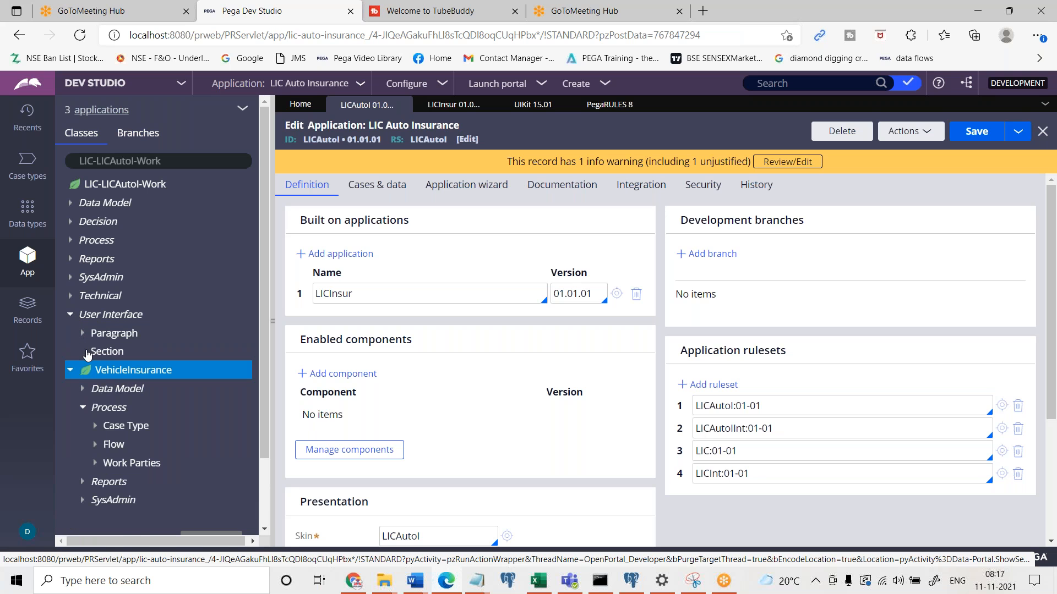
left_click(83, 351)
left_click(148, 376)
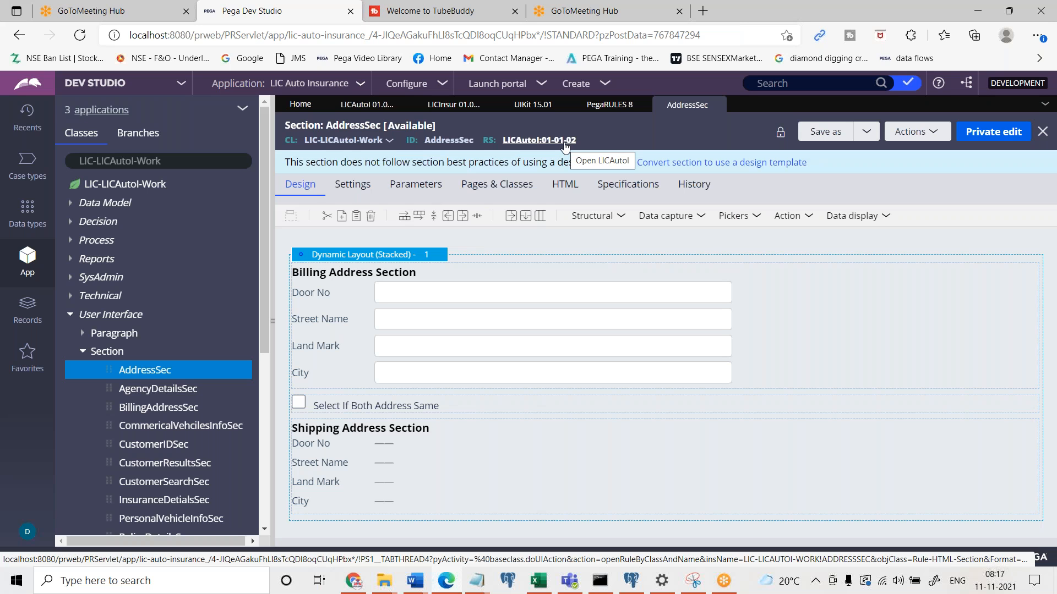
- Save a copy of the AddressSec section into ruleset version LICAutoI:01-01-03
left_click(823, 130)
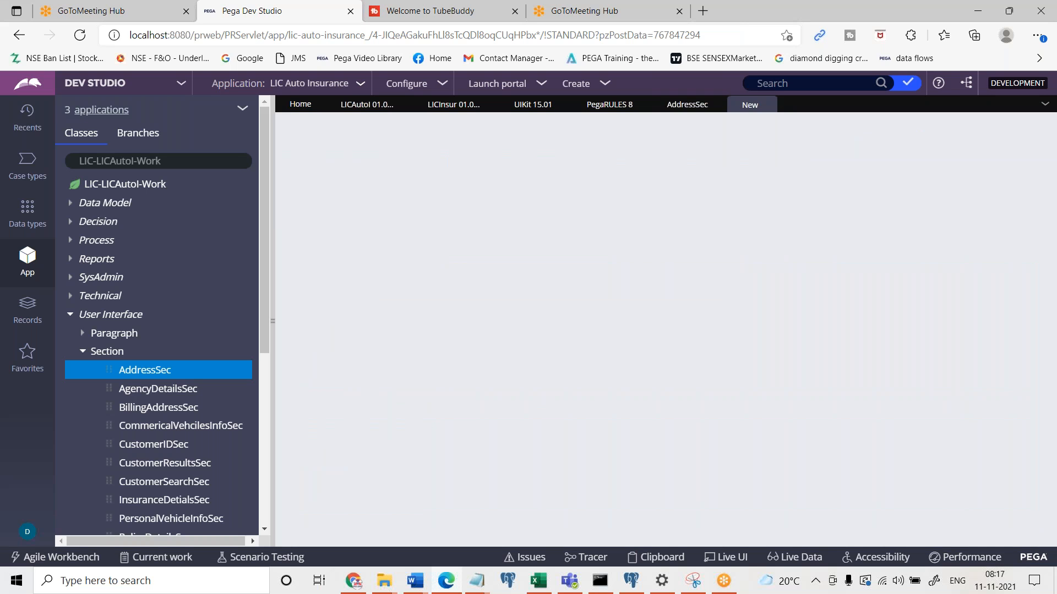
left_click(935, 135)
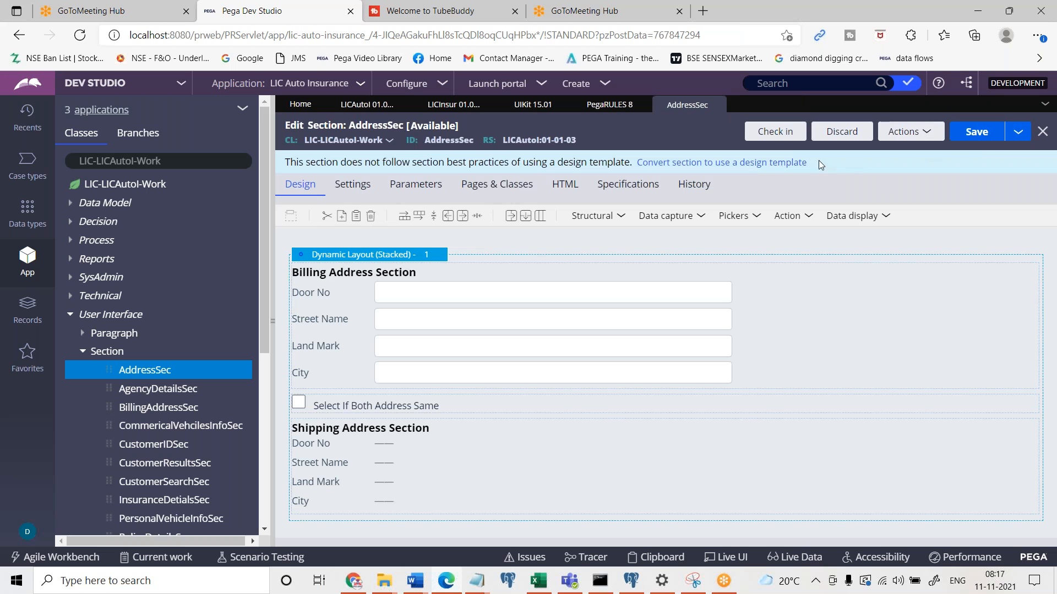
- Check in the AddressSec copy with the comment "sdfsd" and check it out again
left_click(793, 134)
type("sdfsd")
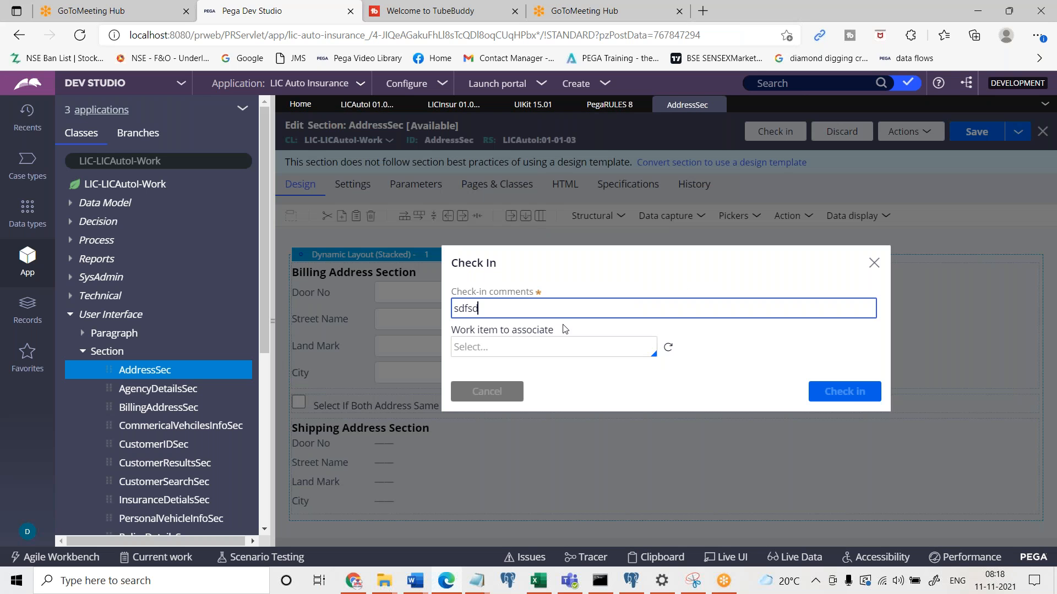
key("Return")
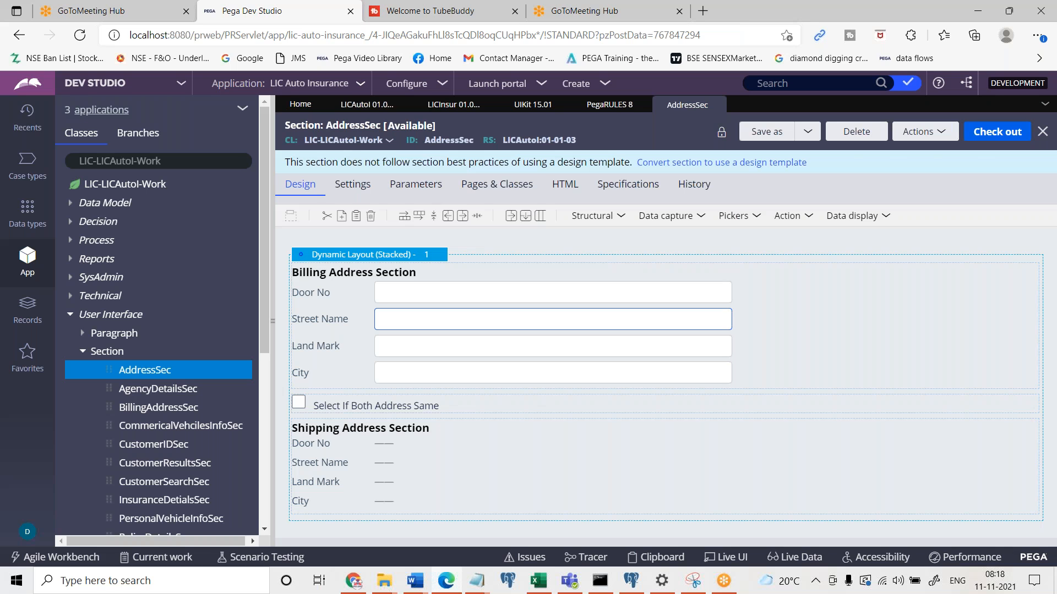
left_click(993, 142)
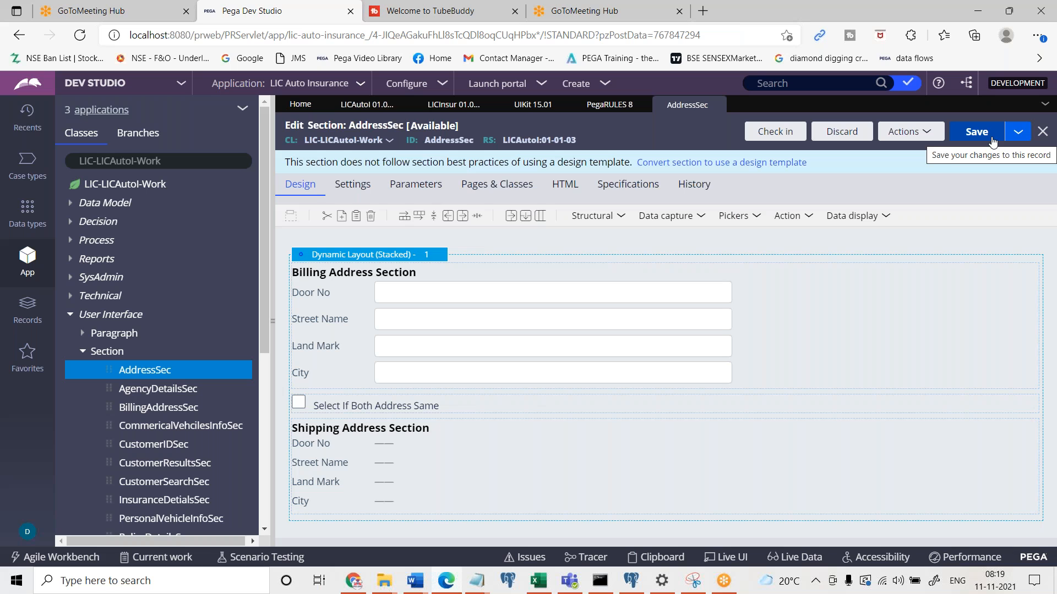
- Open the Operator ID record of the signed-in operator
left_click(775, 16)
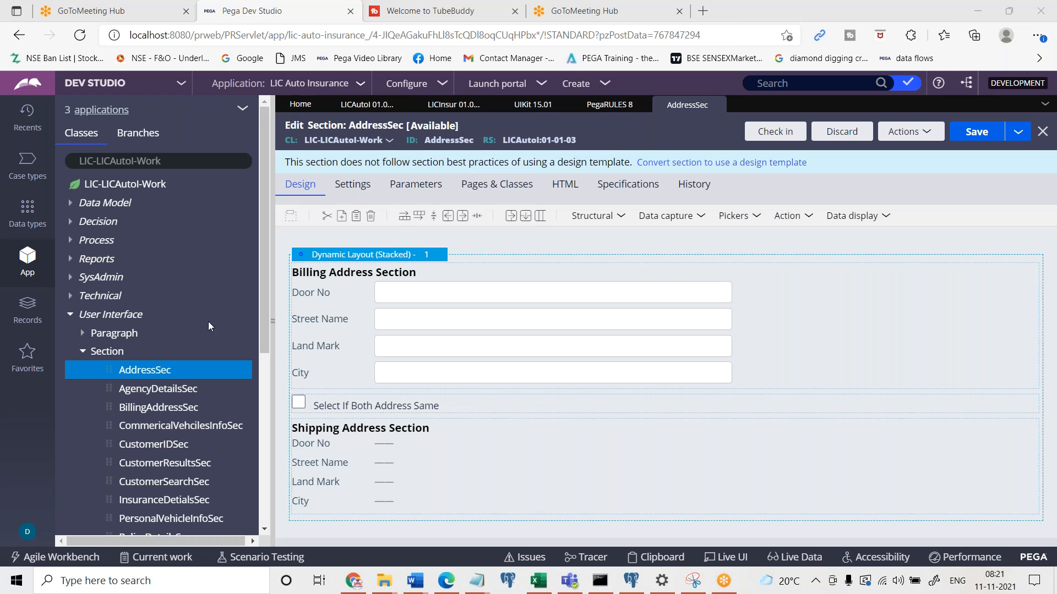
left_click(27, 532)
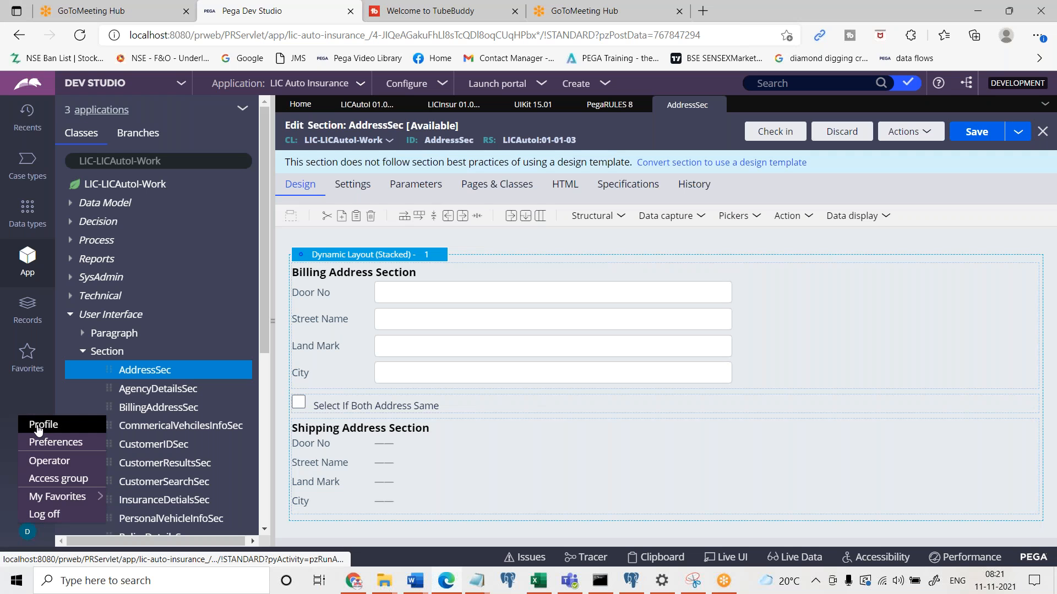
left_click(47, 461)
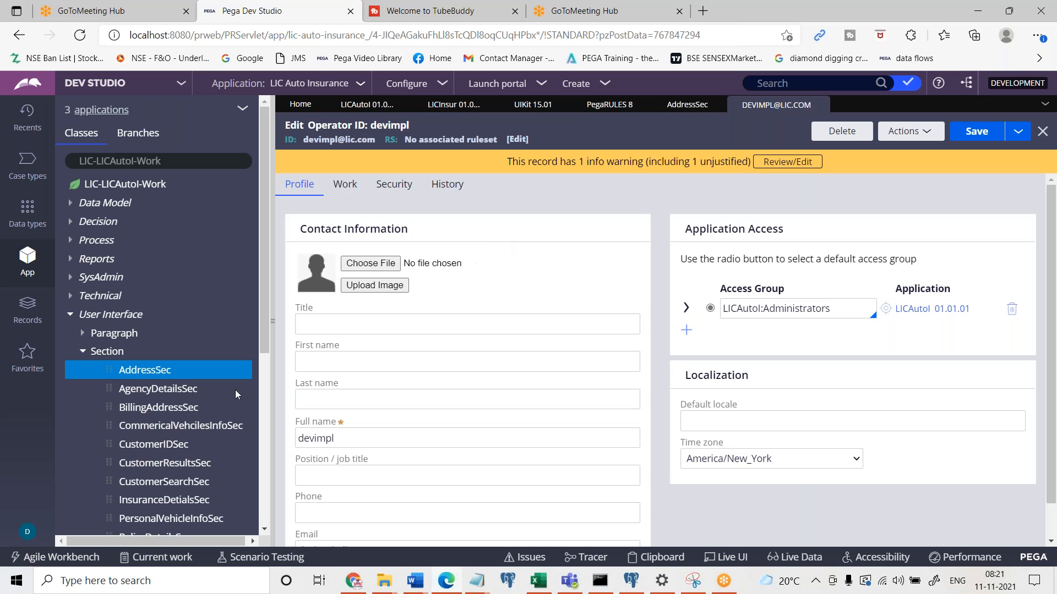
- Open the operator profile, examine the application rulesets and the personal ruleset in the Rulesets list, and close the profile window
left_click(28, 532)
left_click(38, 432)
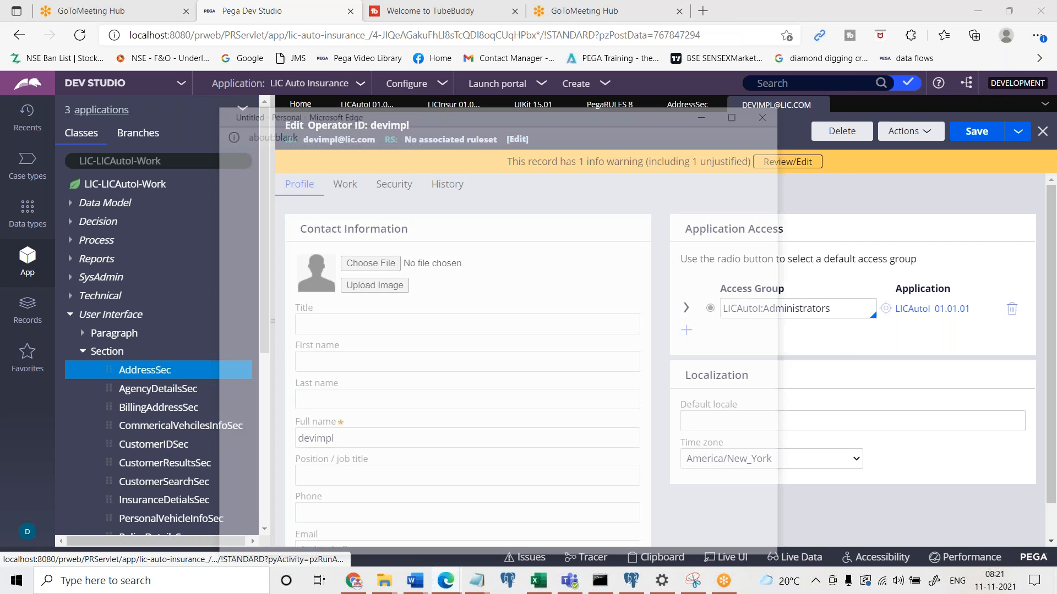
left_click_drag(387, 394, 436, 465)
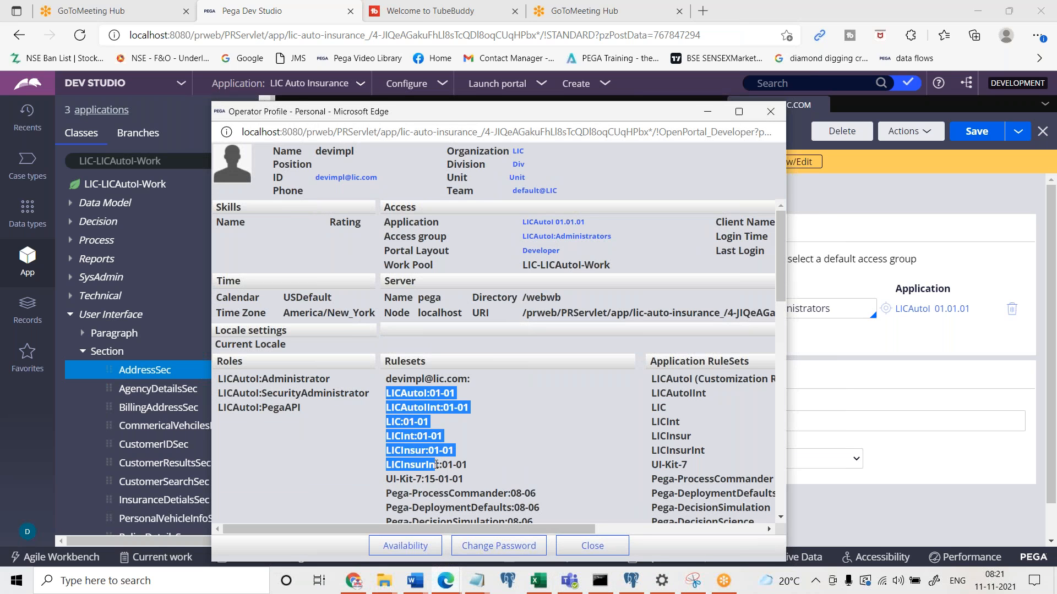
triple_click(413, 379)
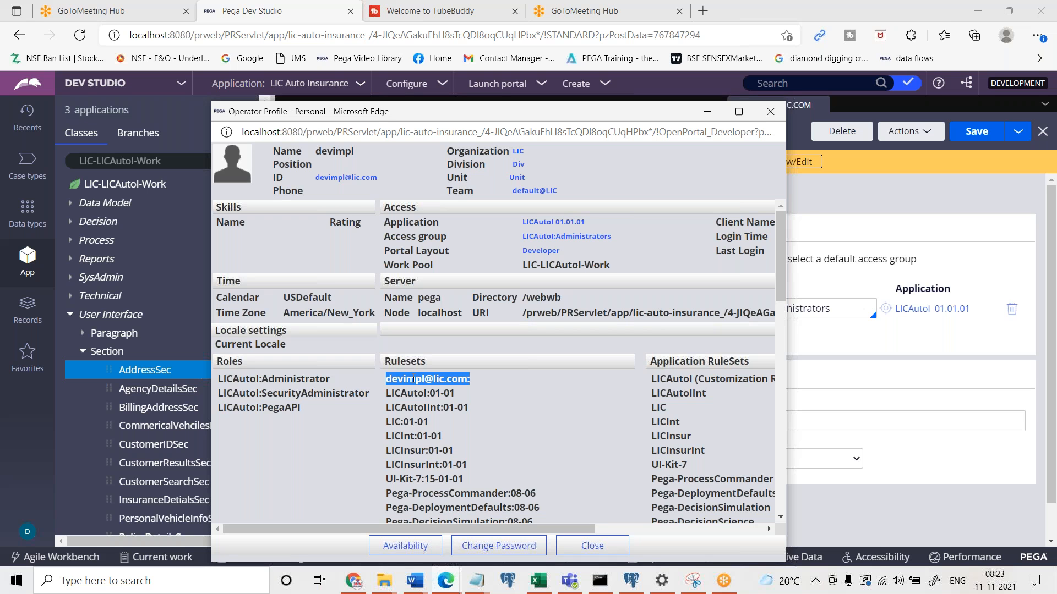
left_click(771, 111)
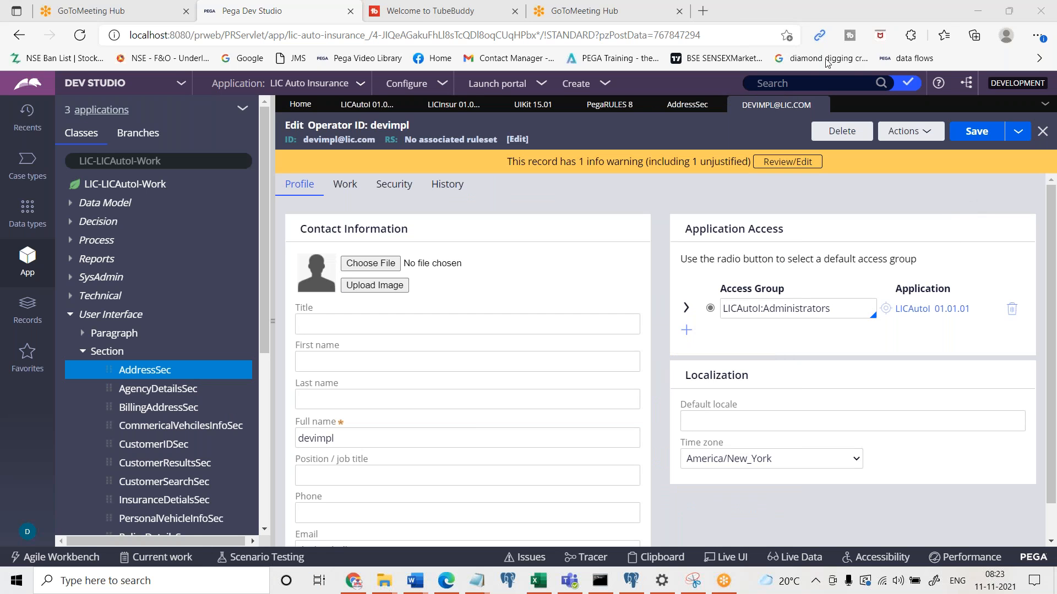
- Switch to Notepad, start a new blank note and enter "Inheritance" on its second line
left_click(379, 329)
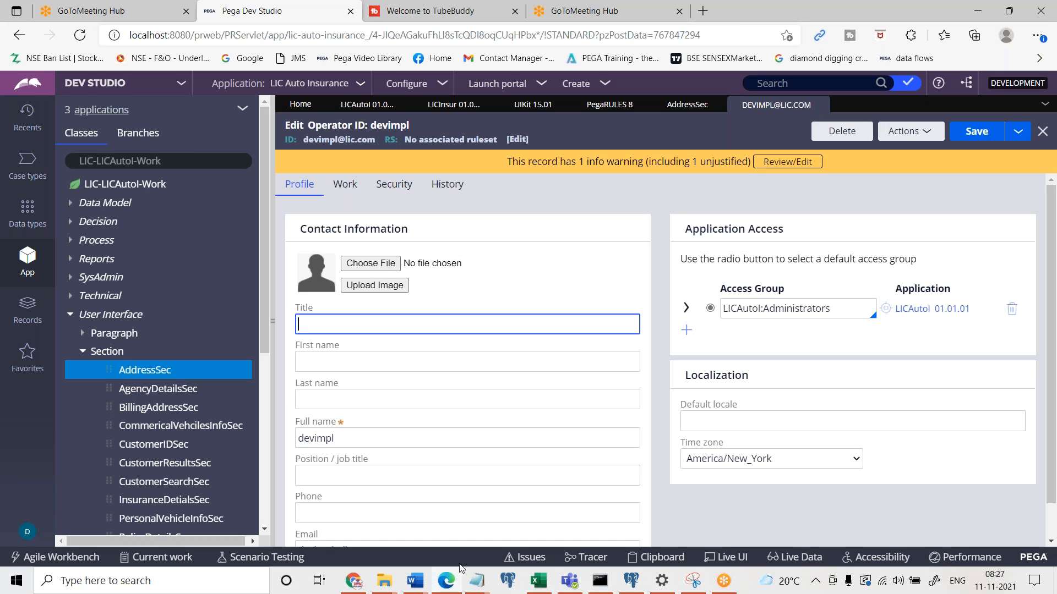
left_click(477, 581)
left_click(794, 518)
key("ctrl+shift+n")
key("Return")
type("In")
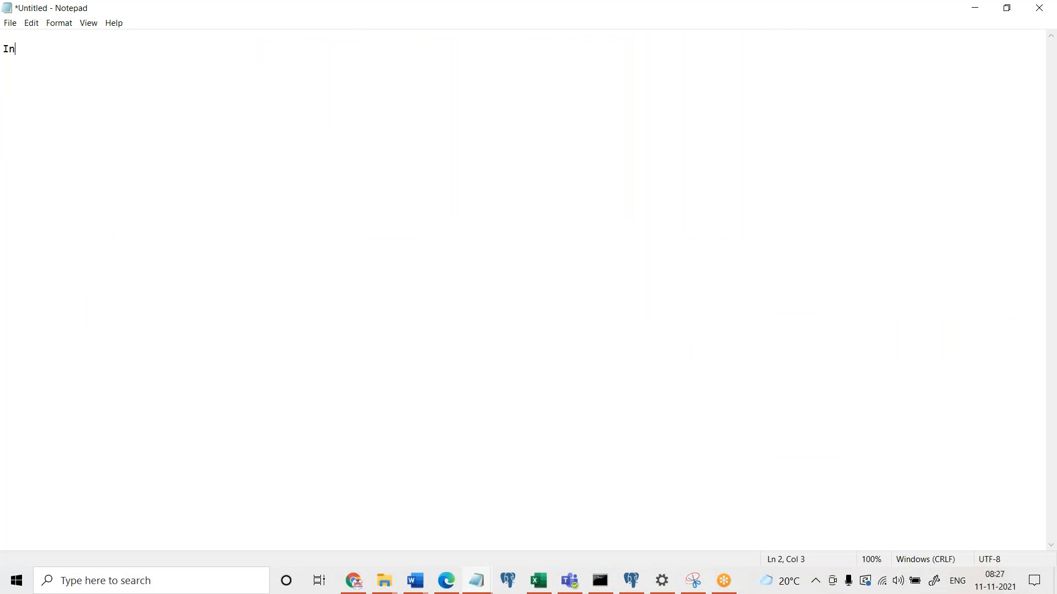
type("heritance")
- Add the entries "Rule set and Version" and "Circumstance" below Inheritance, separated by blank lines
key("Return")
key("Return")
type("Rule set and")
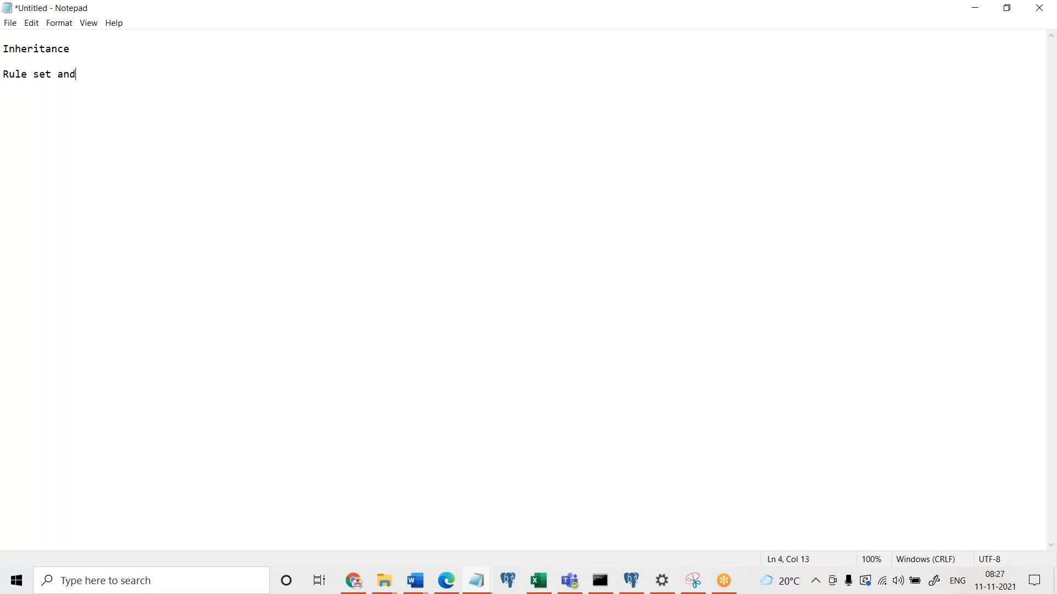
type(" Version")
key("Return")
key("Return")
type("Circumstance")
- Add the entries "Rule availability" and "Operator Autorization" at the end of the note, separated by a blank line
key("Return")
key("Return")
type("Rule a")
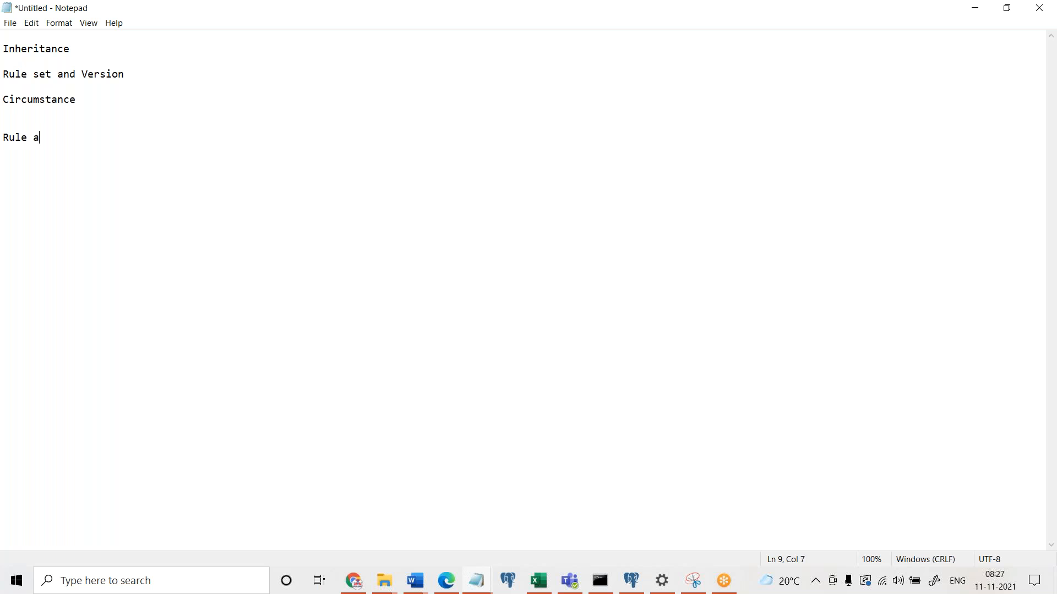
type("vailability")
key("Return")
key("Return")
type("Ru")
key("BackSpace")
key("BackSpace")
type("A")
key("BackSpace")
type("Operator Aut")
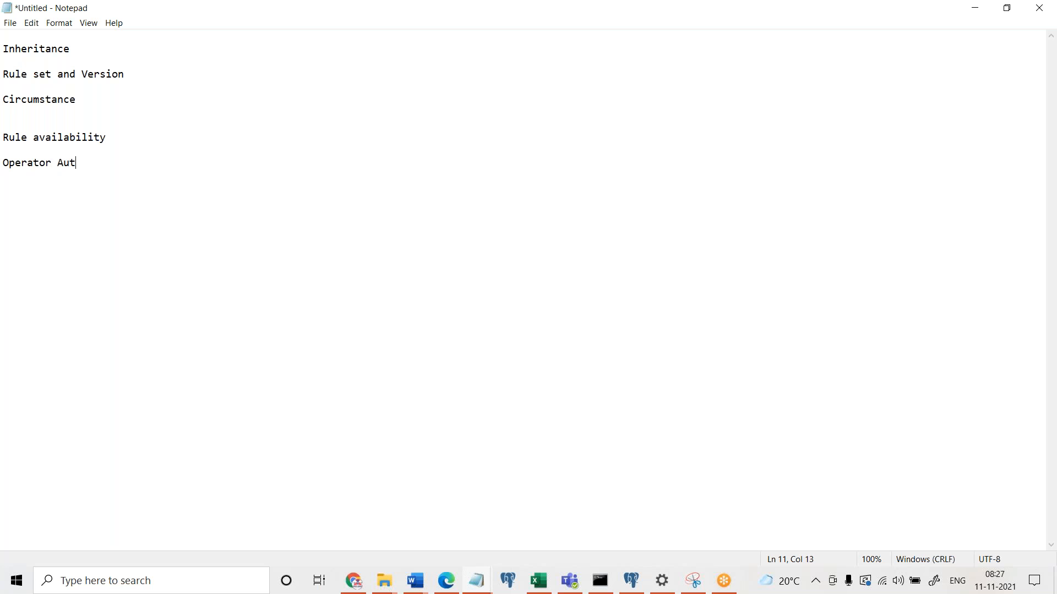
type("orization")
- Insert the entry "Rule Cache" above Inheritance, followed by a blank line
left_click(11, 36)
key("Return")
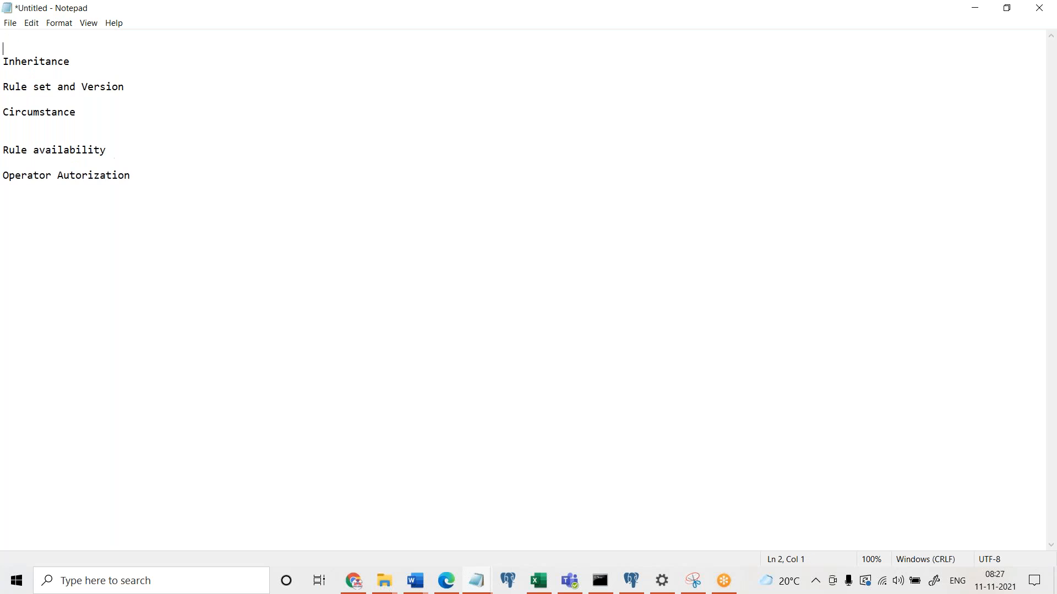
key("Return")
key("Up")
type("Rule Ca")
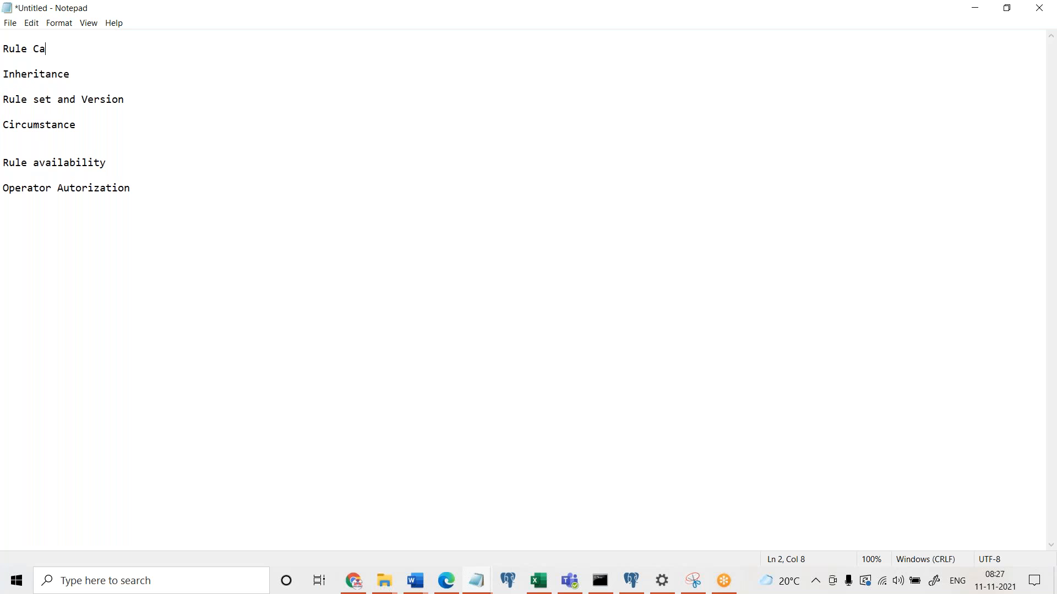
type("che")
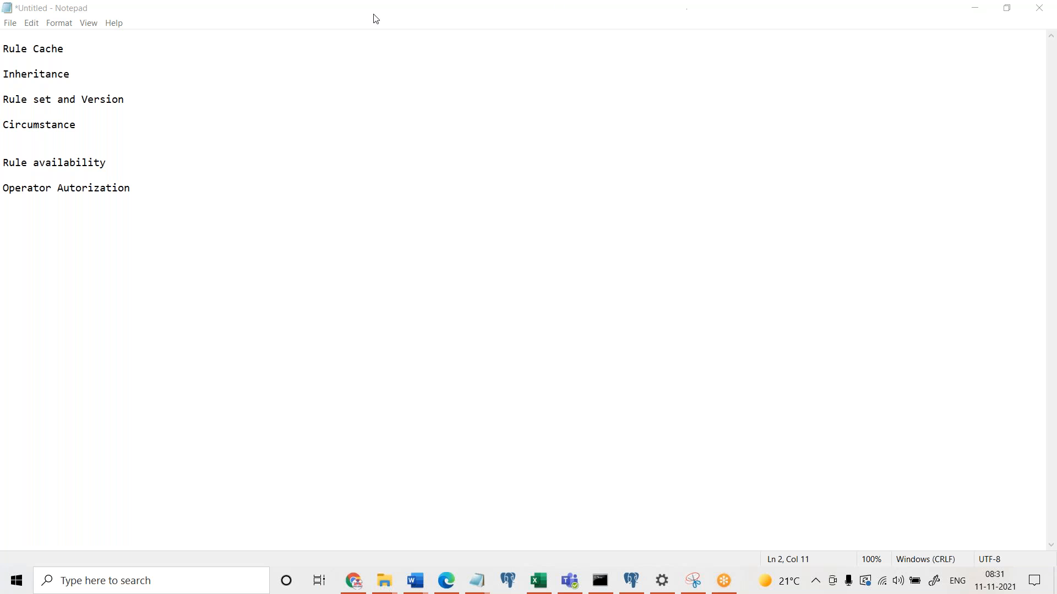
- Switch back to Pega Dev Studio, close all open records and collapse the User Interface category of the LIC-LICAutoI-Work class
double_click(297, 18)
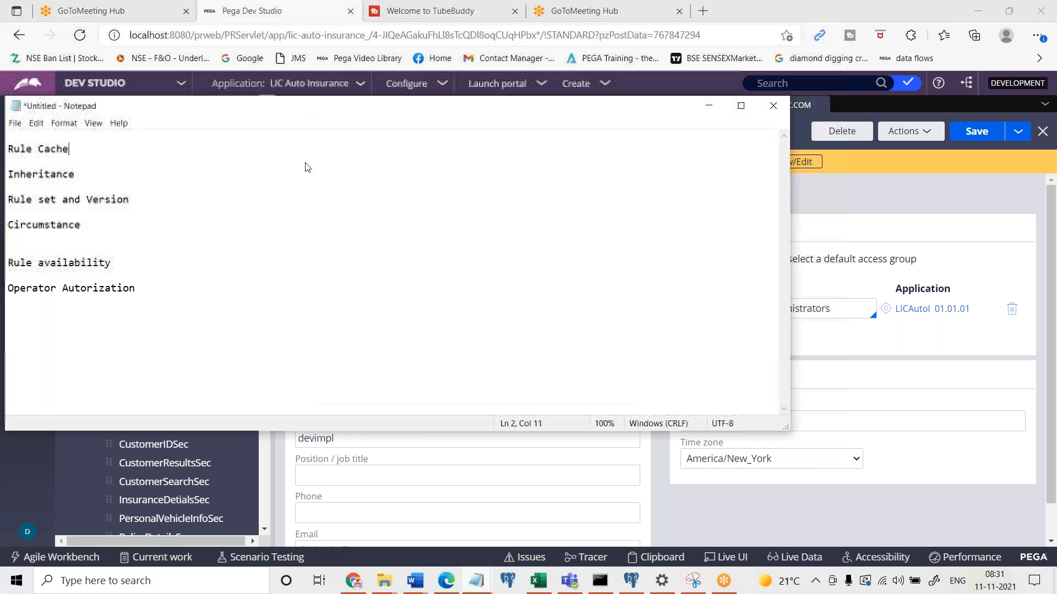
left_click(727, 194)
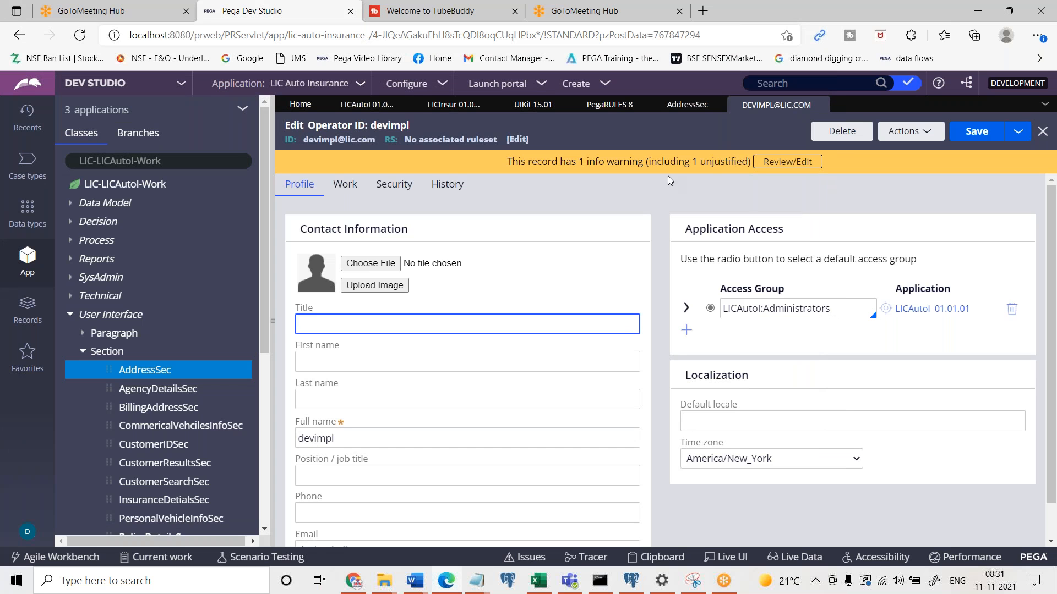
left_click(1046, 106)
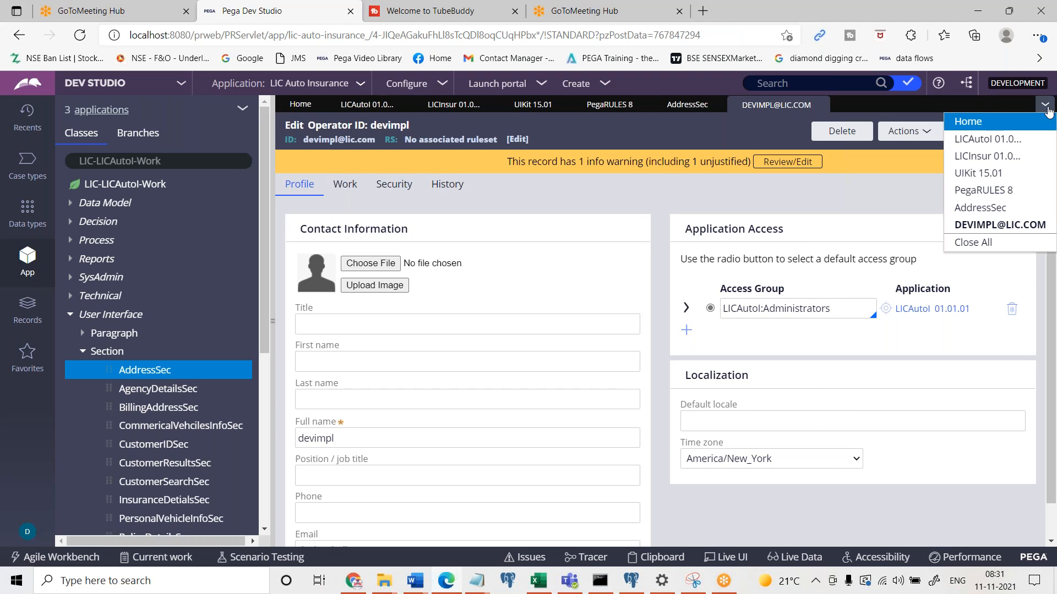
left_click(1009, 245)
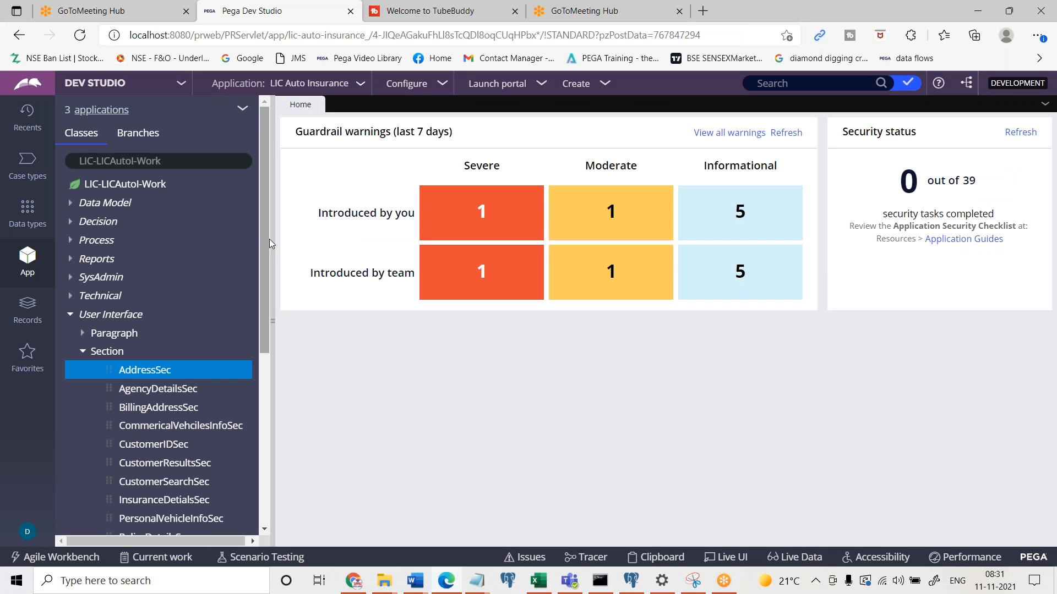
left_click(72, 316)
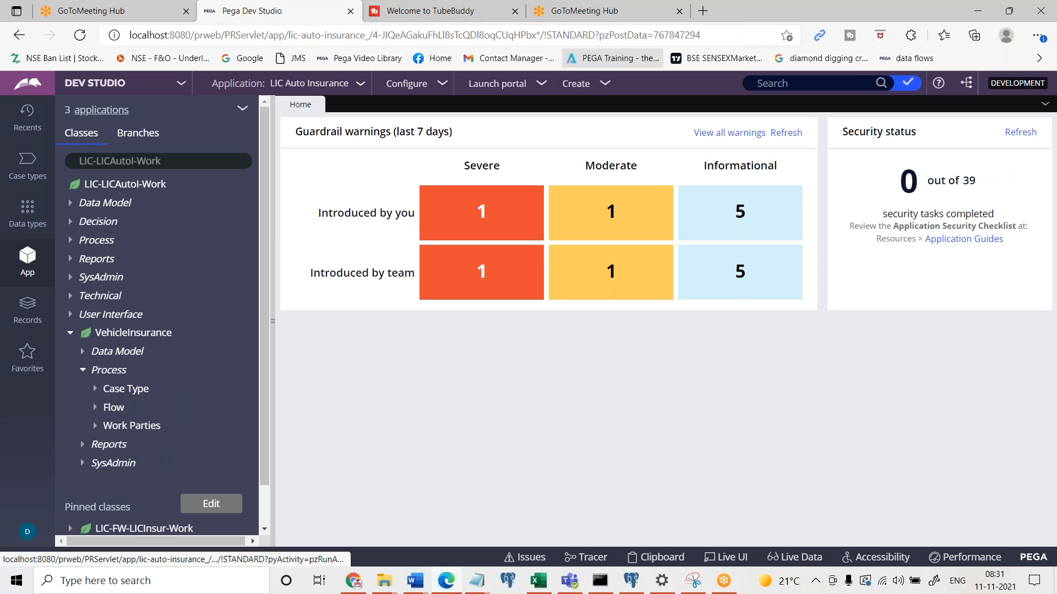